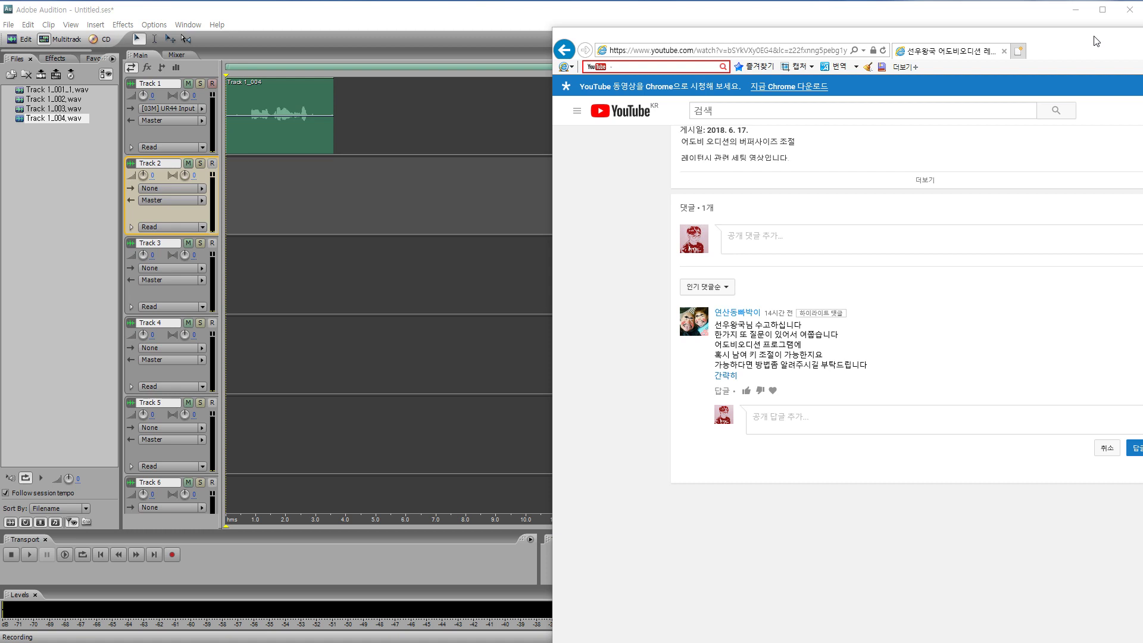
Step: Move the browser window out of the way and play back the vocal clip on Track 1
left_click_drag(1096, 41, 1142, 42)
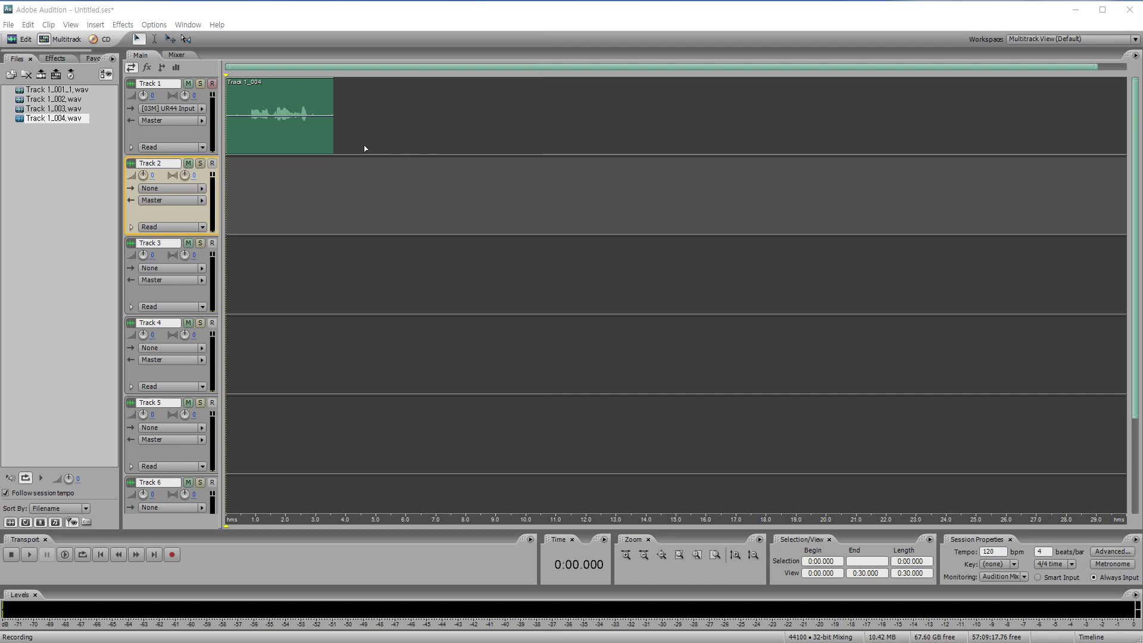
left_click(250, 135)
key("space")
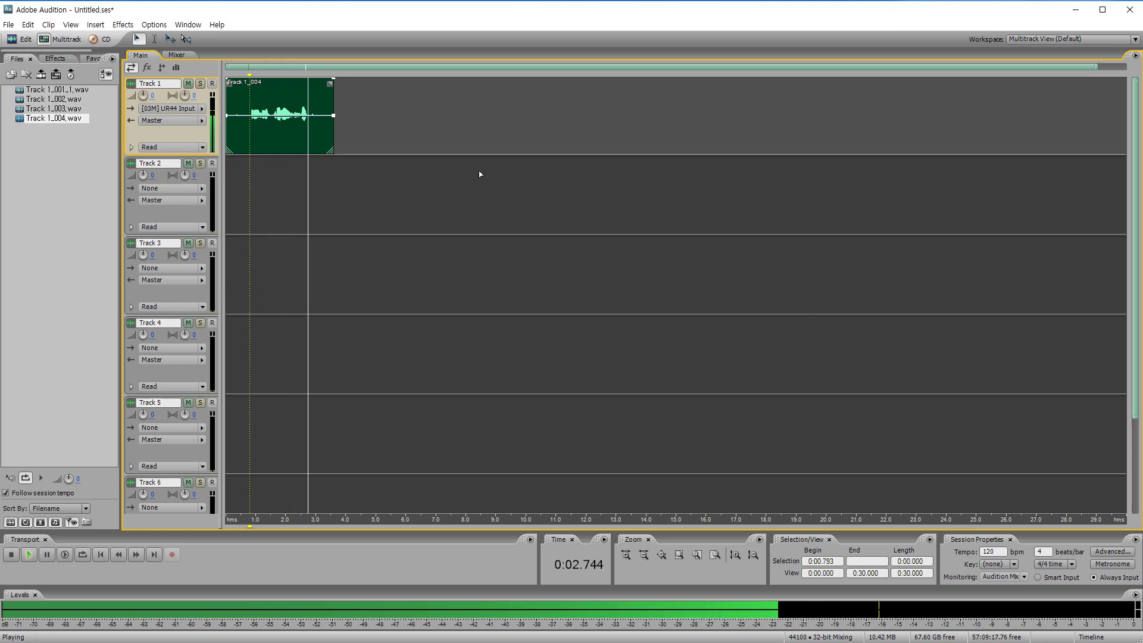
key("space")
Step: Open the Track 1 clip in the waveform editor and select the speech from about 0.76 to 2.77 seconds
left_click(254, 111)
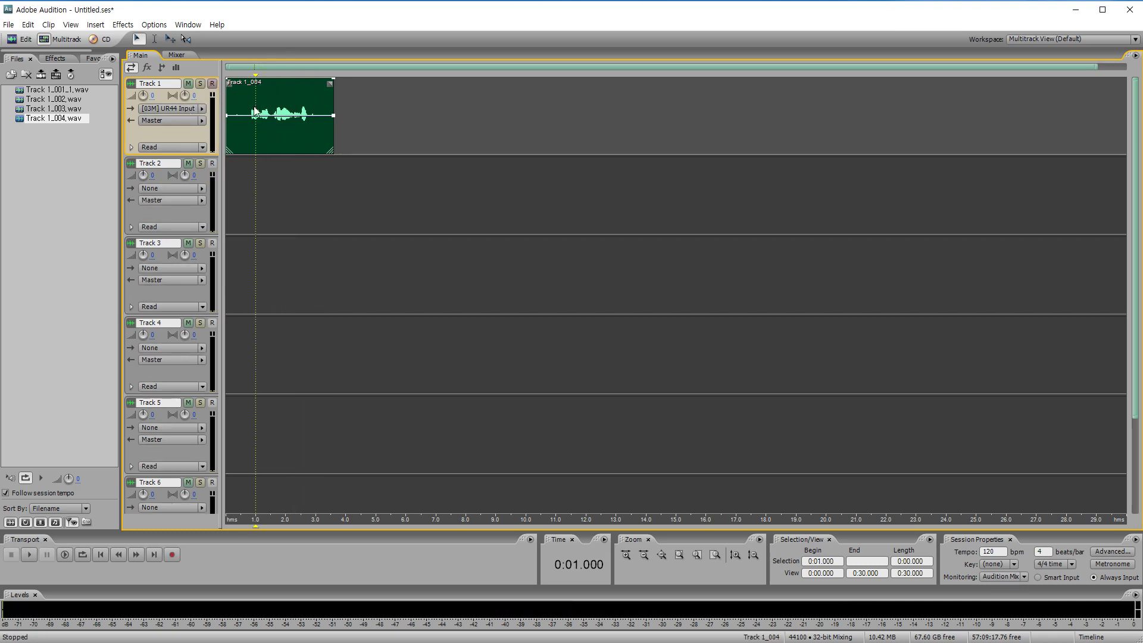
double_click(255, 111)
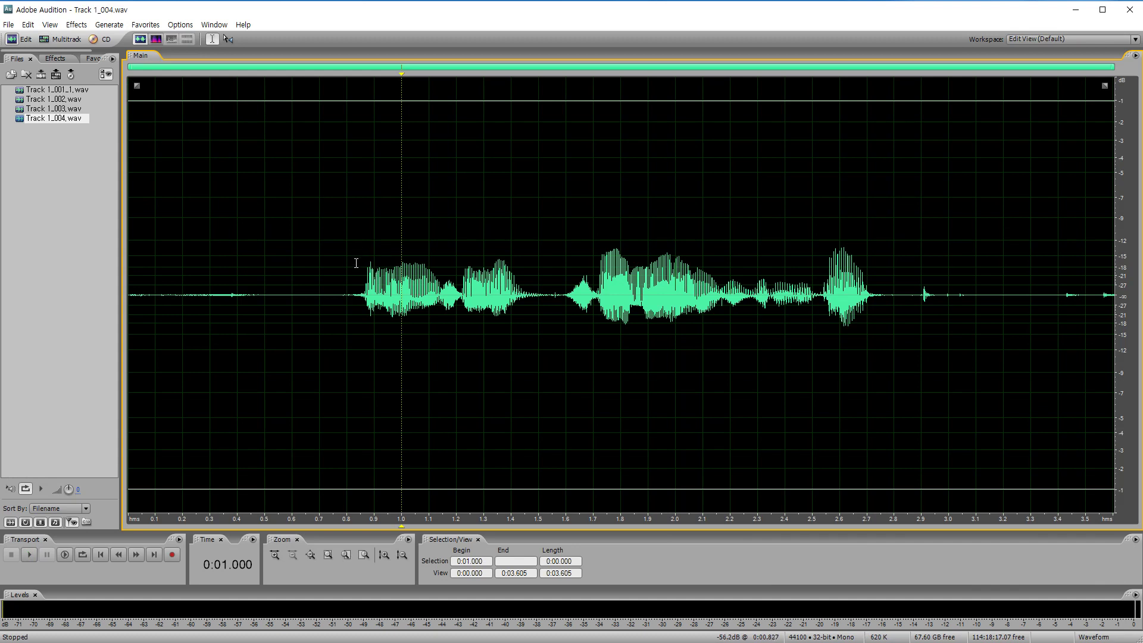
left_click(347, 263)
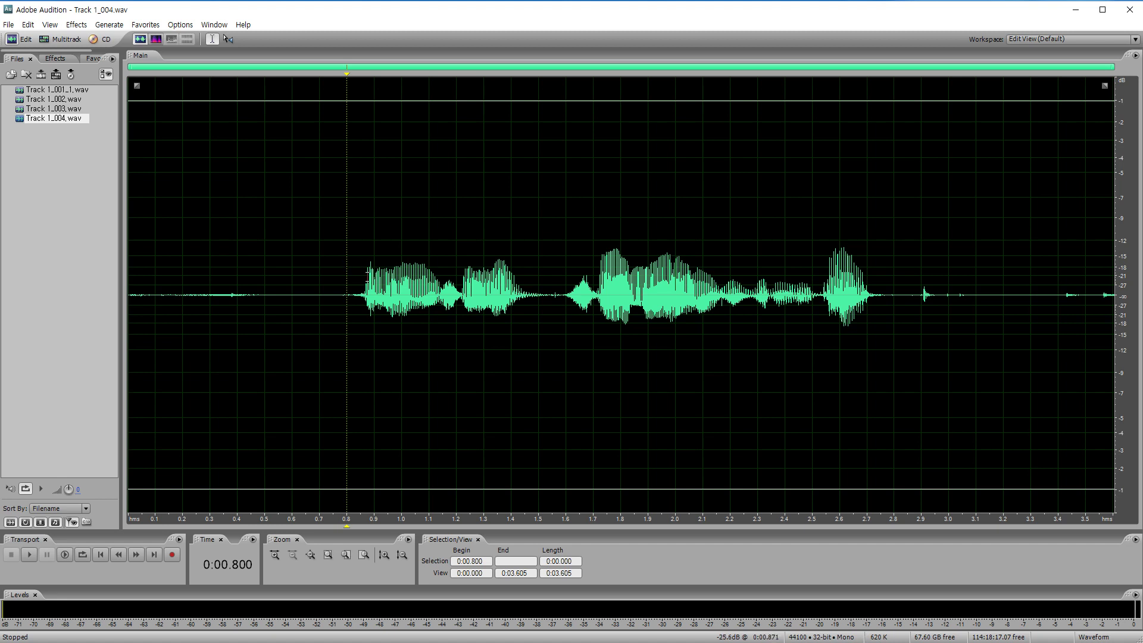
left_click(341, 269)
left_click(74, 25)
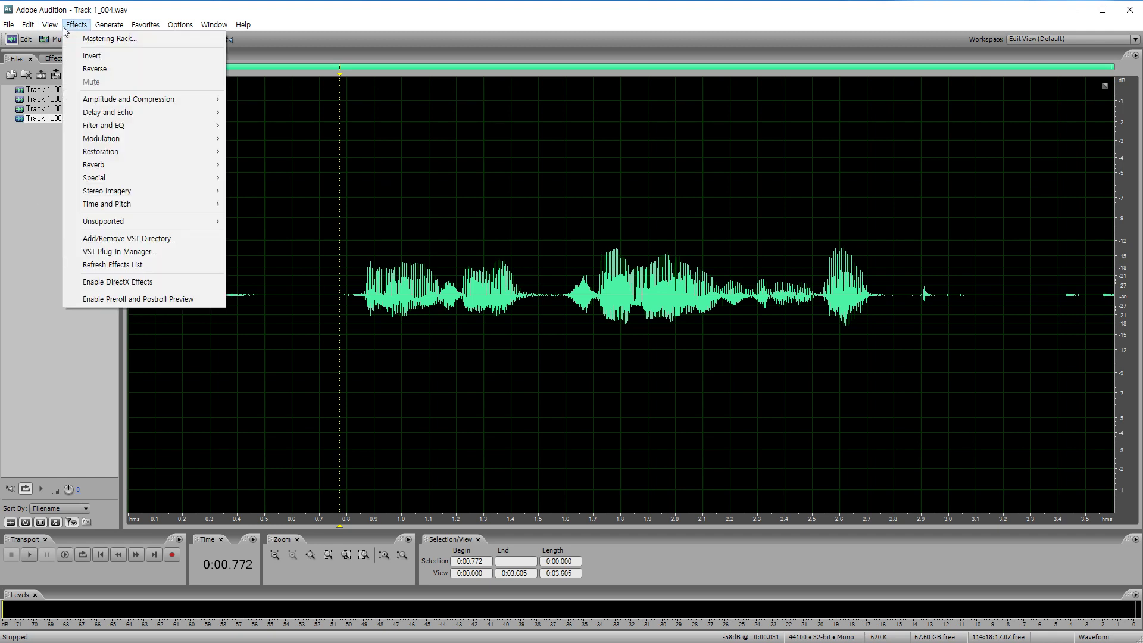
left_click(329, 220)
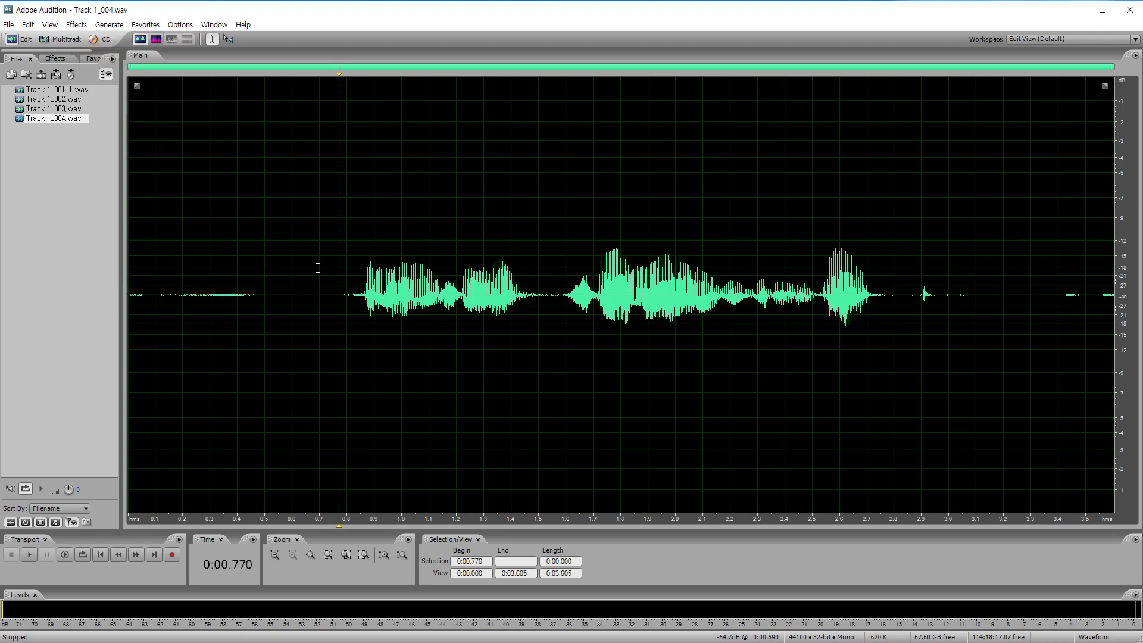
left_click_drag(337, 271, 889, 277)
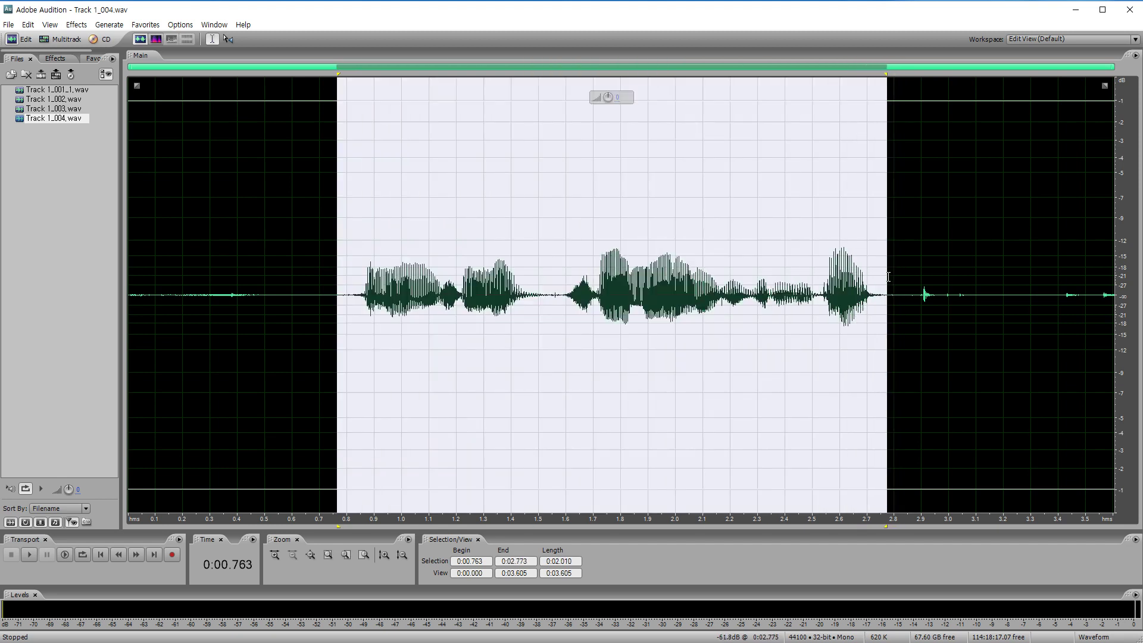
Step: Open the Pitch Bender effect for the selected speech and reset its pitch curve to flat
left_click(76, 25)
mouse_move(116, 203)
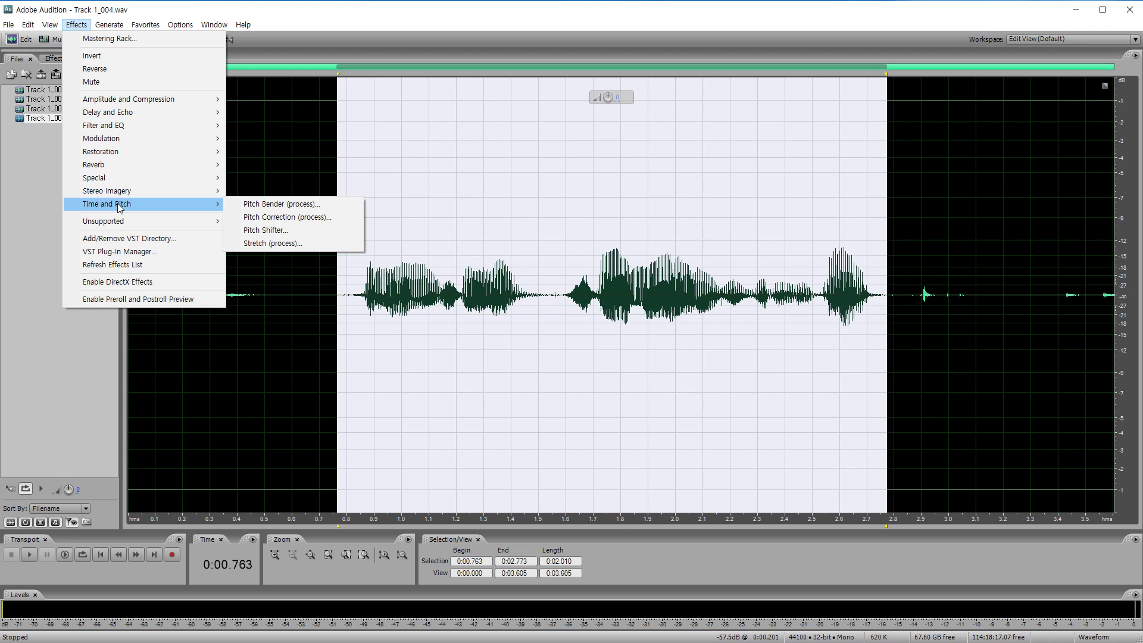
left_click(260, 205)
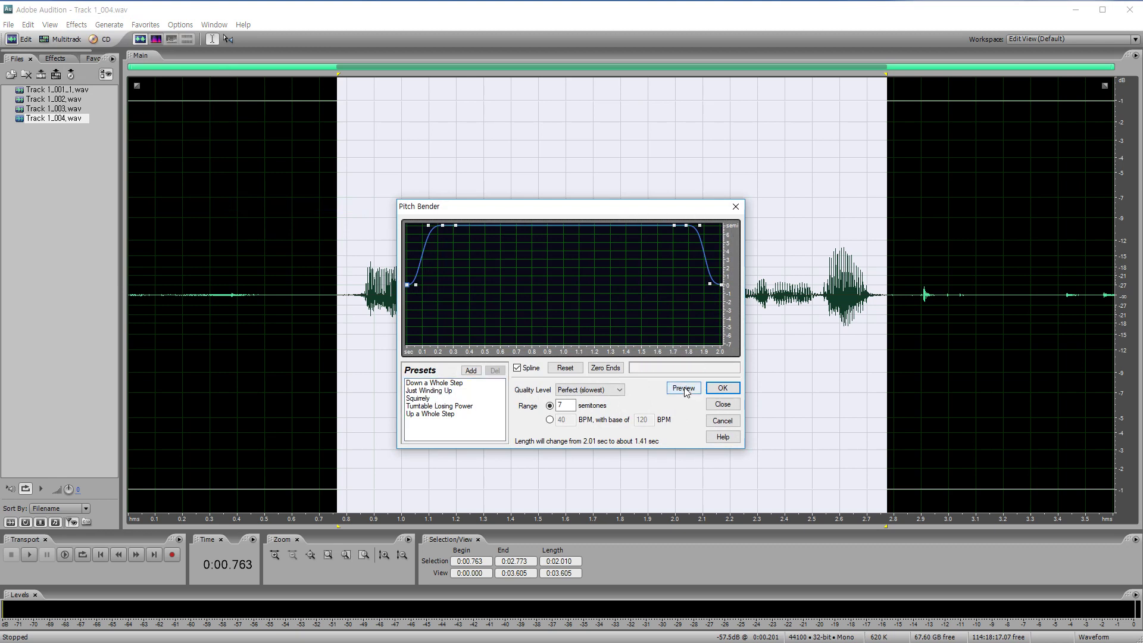
left_click(566, 369)
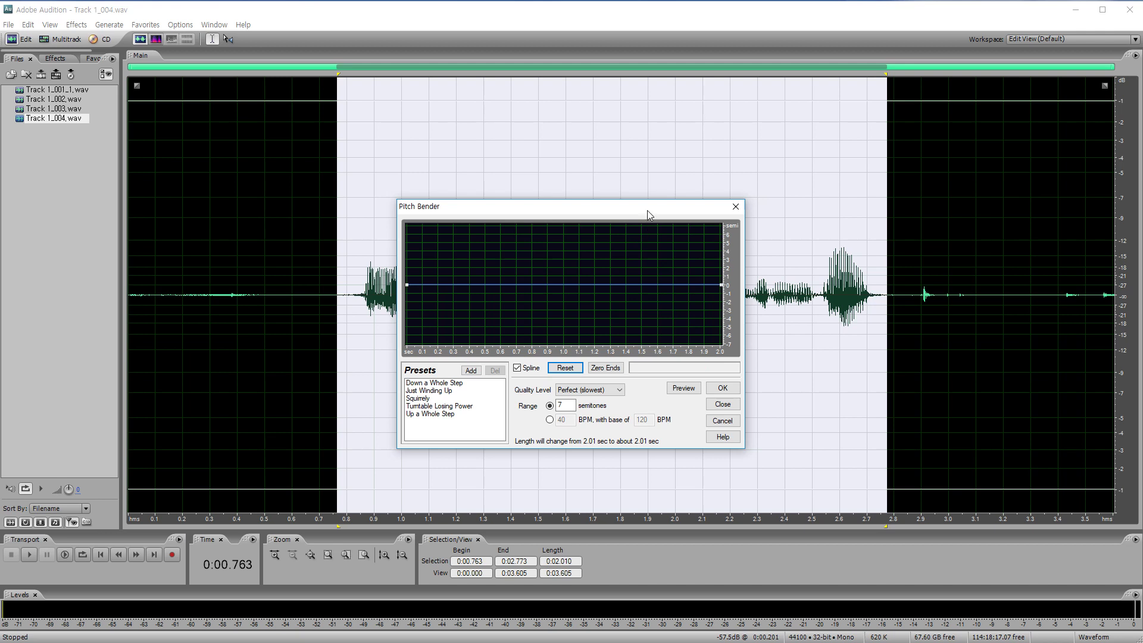
left_click_drag(648, 209, 628, 156)
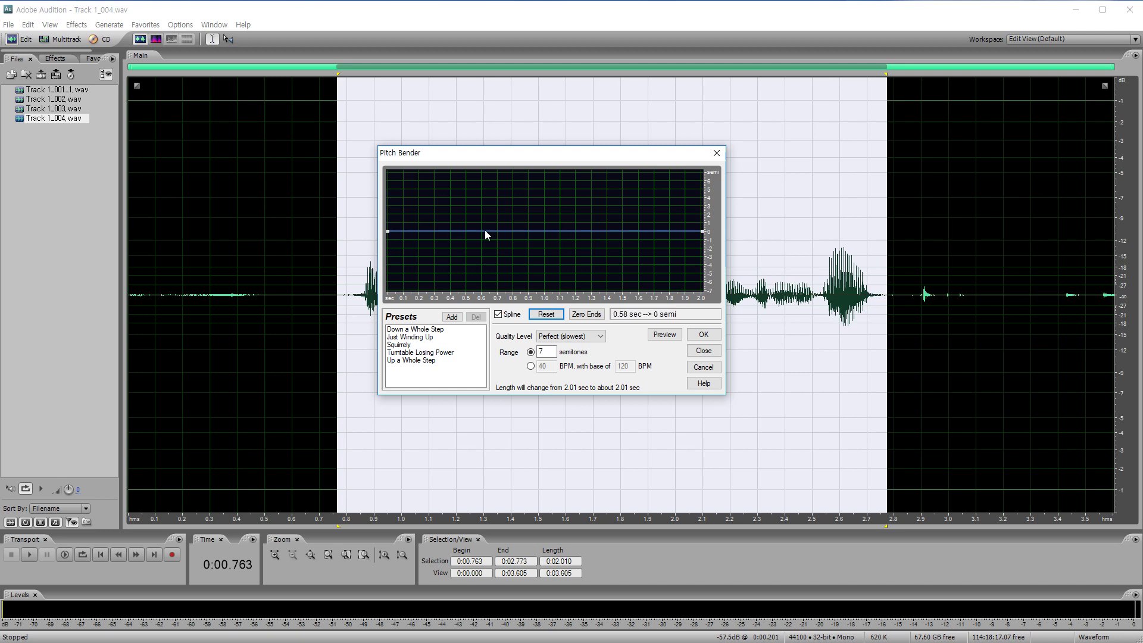
Step: Add a curve point at about 0.66 seconds, raise it to 7 semitones, and preview the pitch bend
left_click_drag(492, 232, 491, 162)
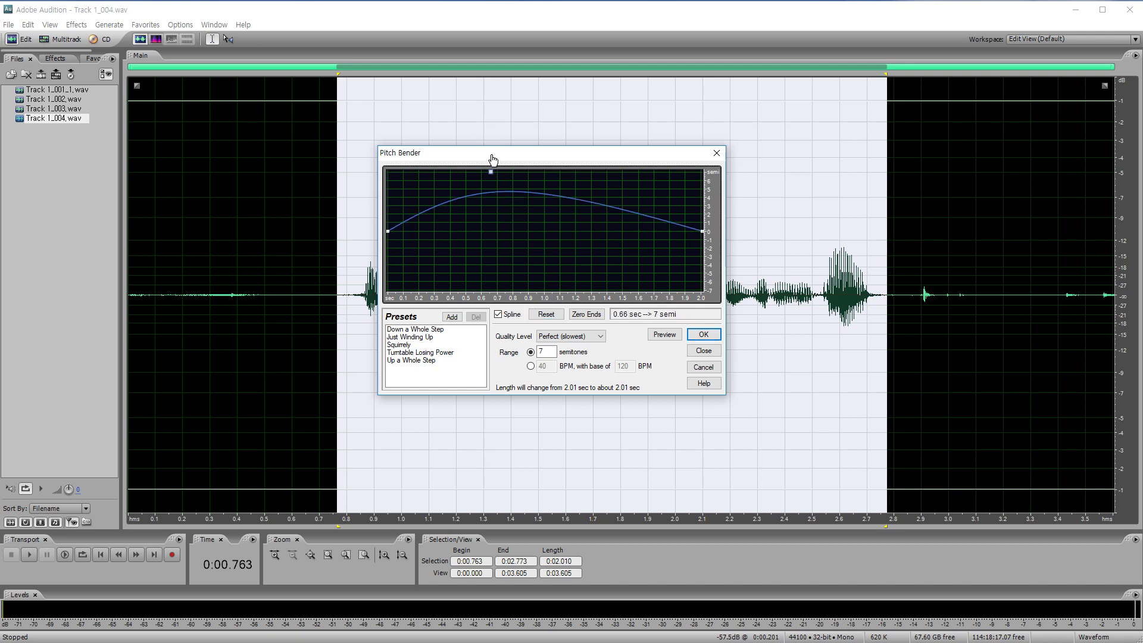
left_click(664, 335)
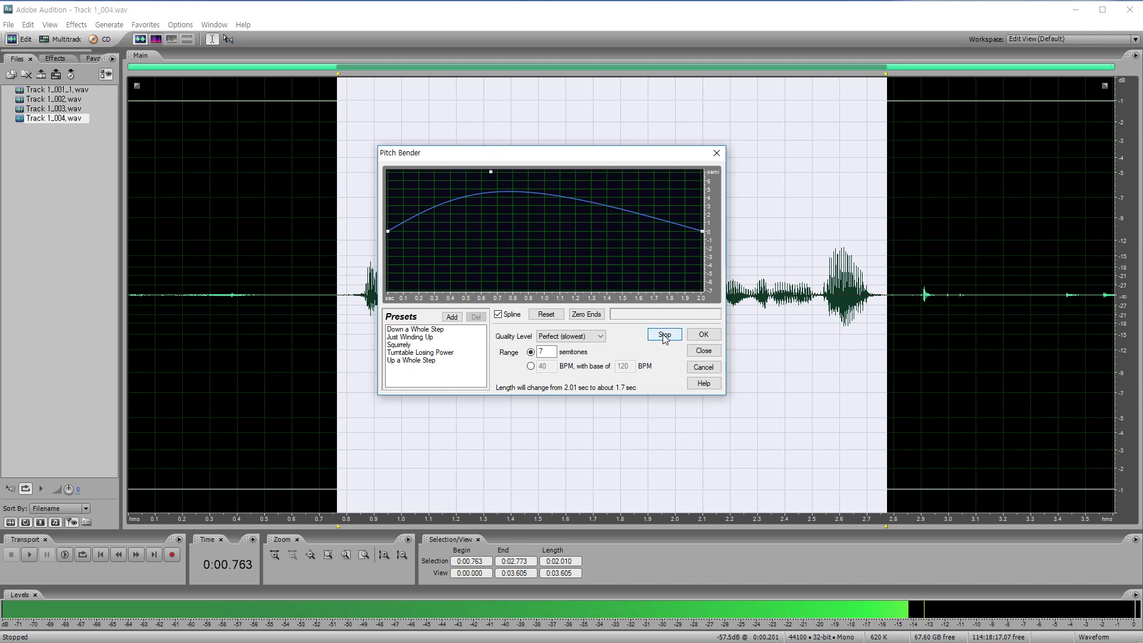
left_click(665, 335)
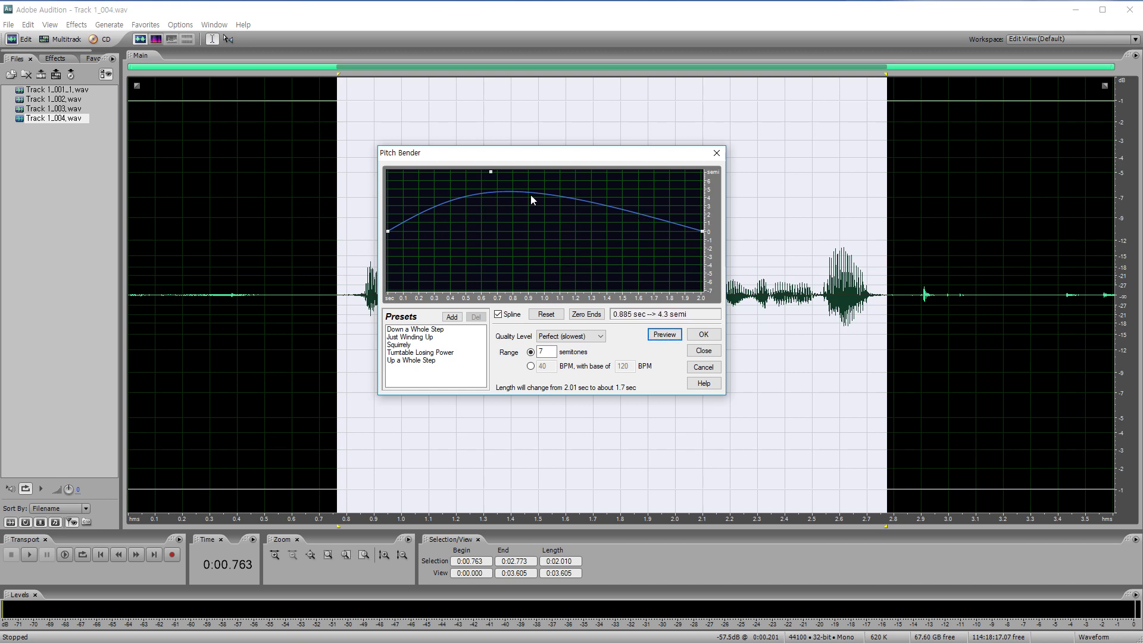
Step: Add a second curve point at about 1.465 seconds, lower it to -7 semitones, and preview the result
left_click(625, 211)
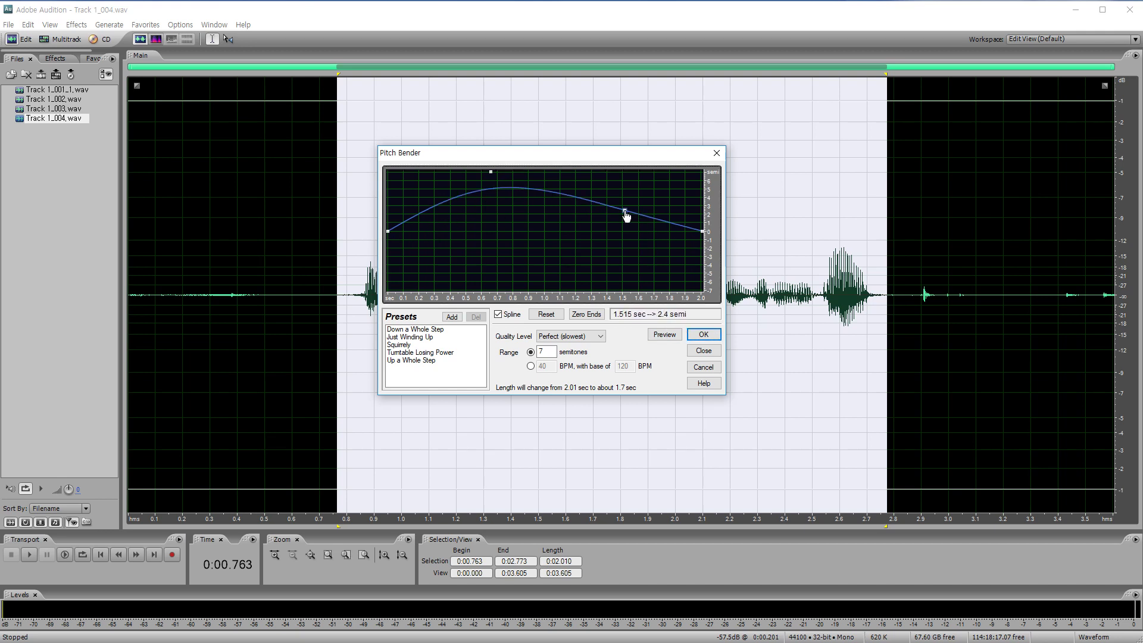
left_click_drag(625, 211, 617, 290)
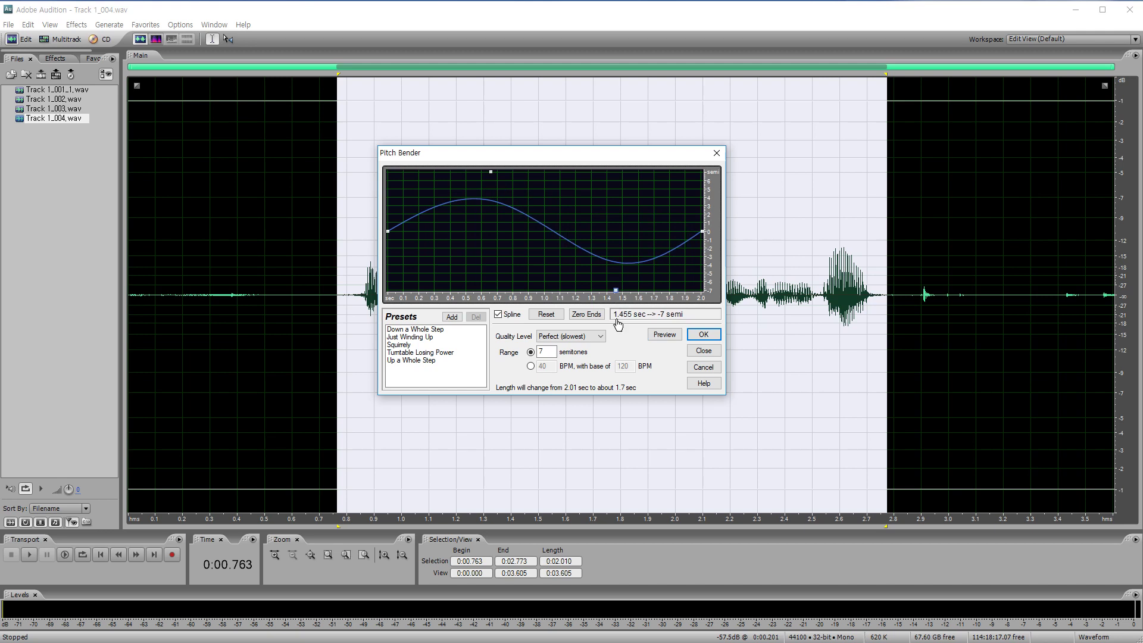
left_click(671, 337)
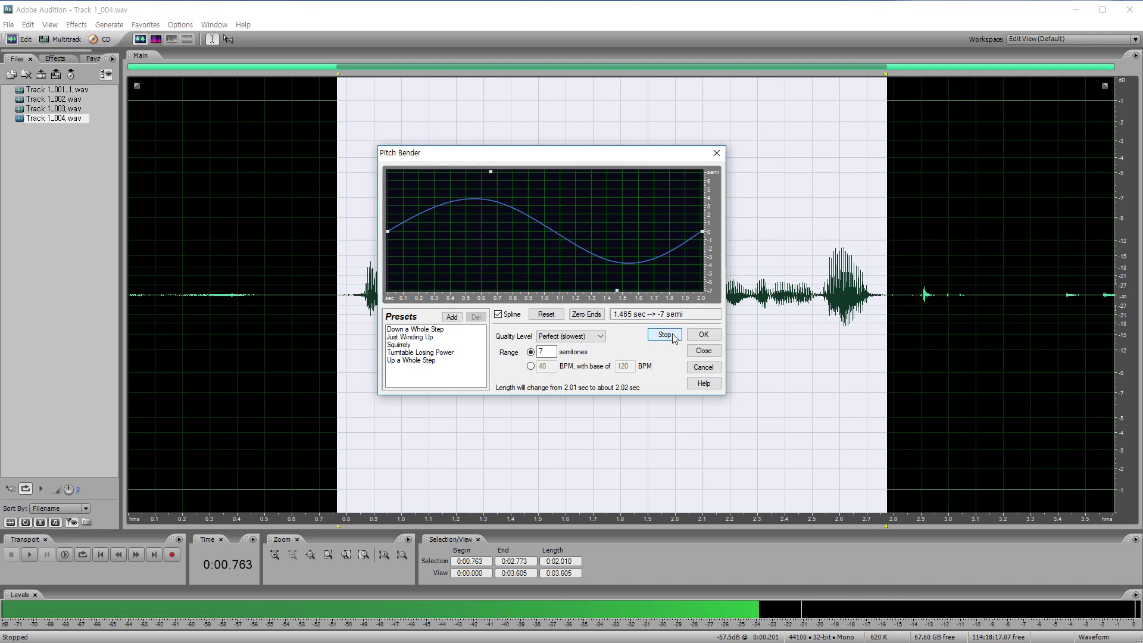
left_click(675, 337)
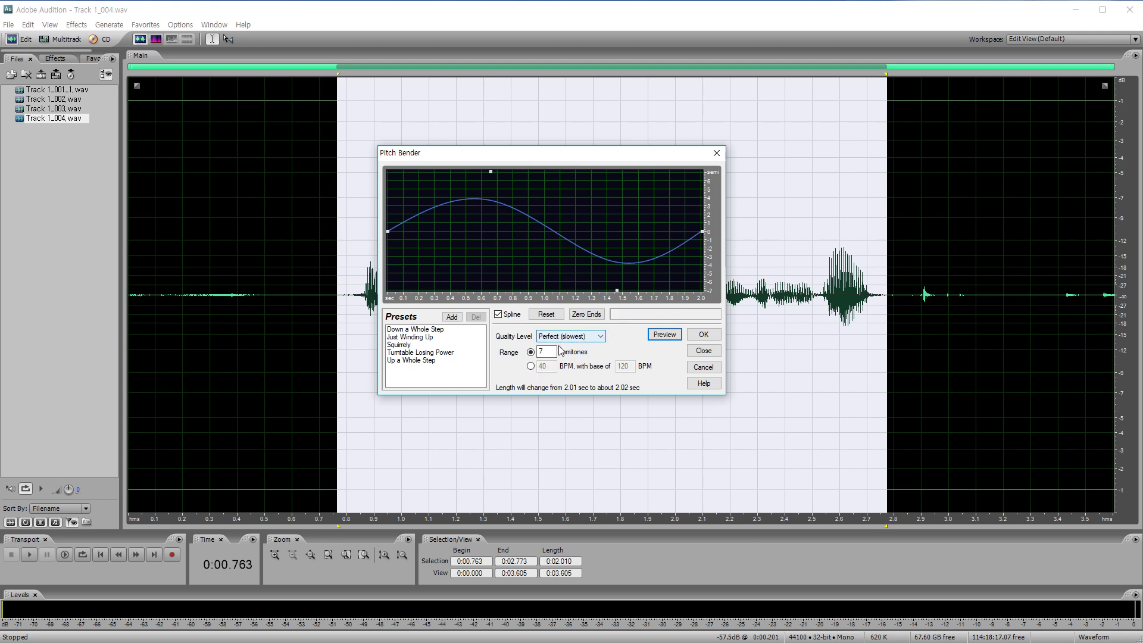
Step: Try a Pitch Bender range of 2 semitones, and set the range back to 7
left_click(531, 352)
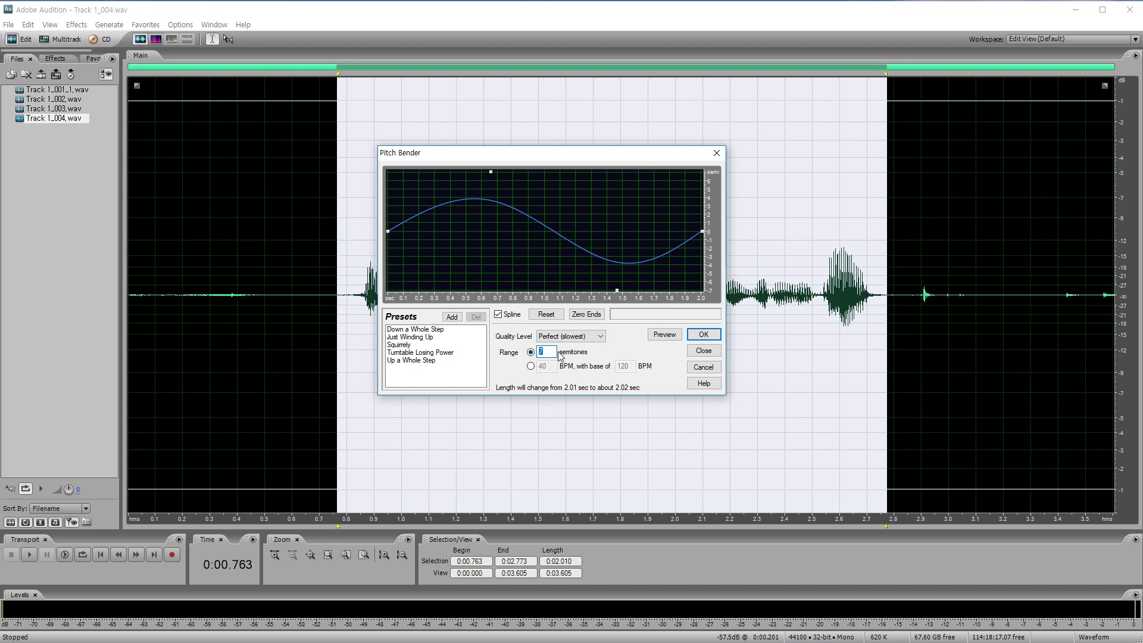
type("2")
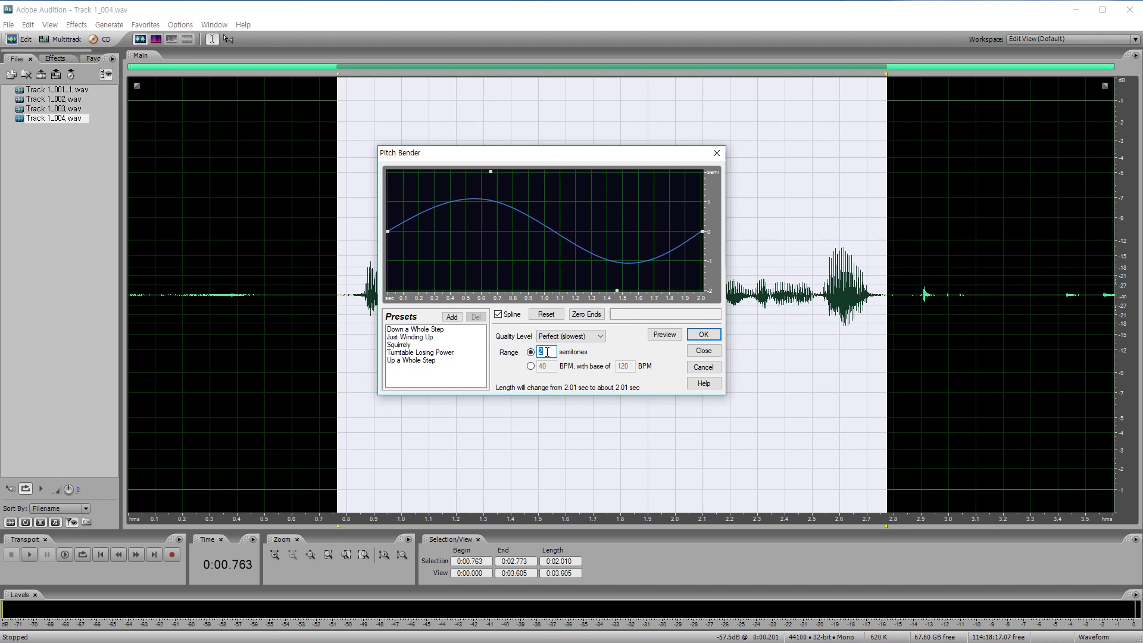
type("7")
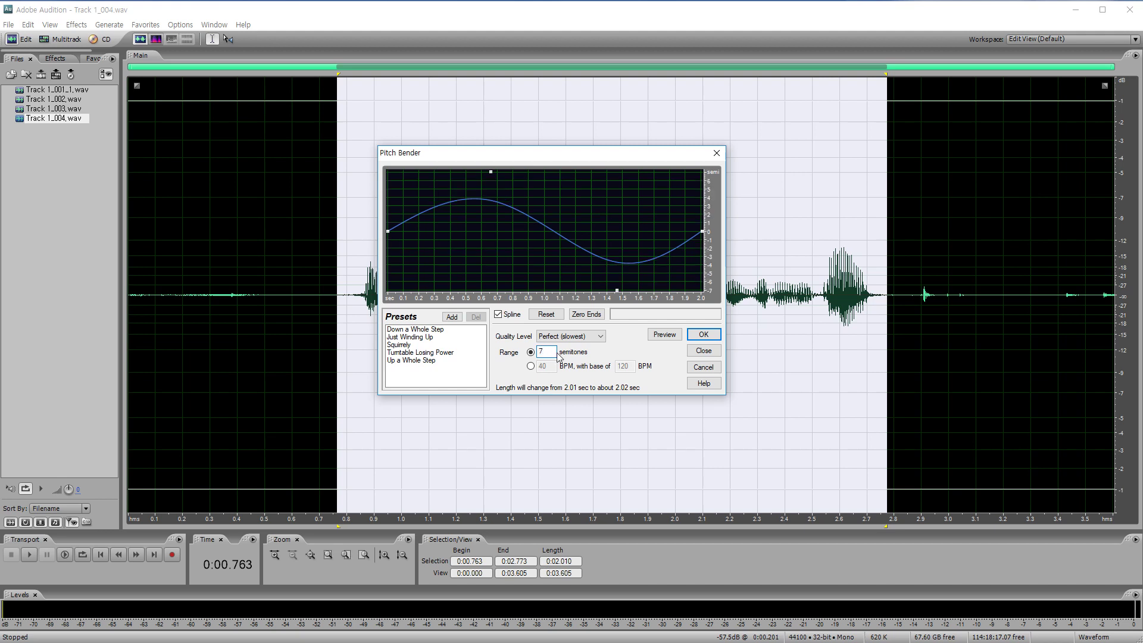
Step: Load the Up a Whole Step preset in the Pitch Bender and preview it
left_click(419, 361)
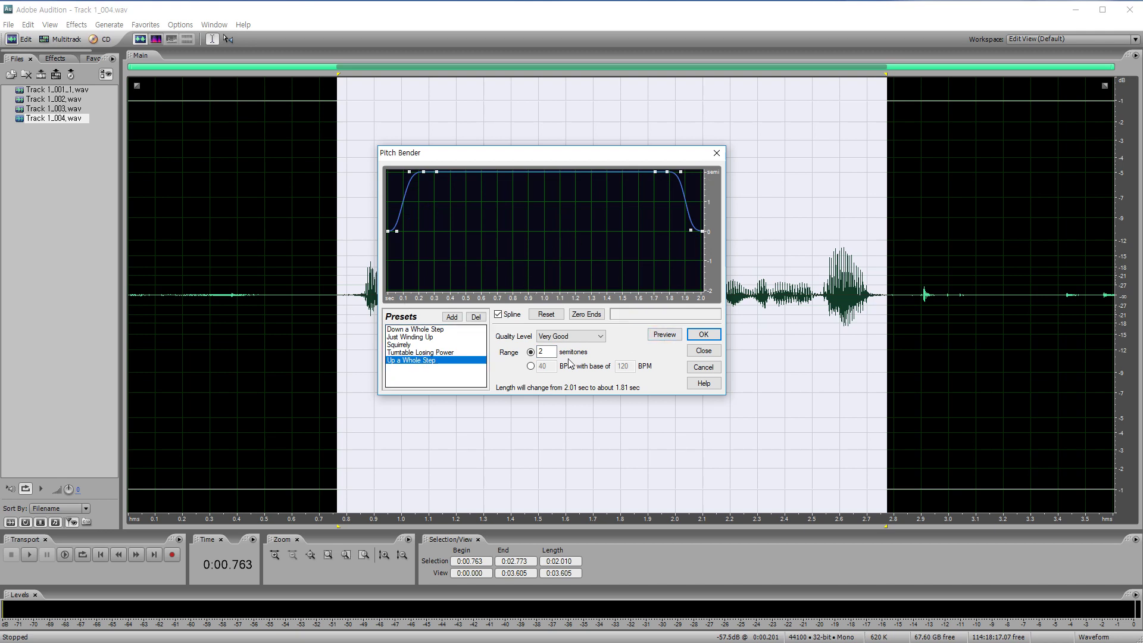
left_click(665, 335)
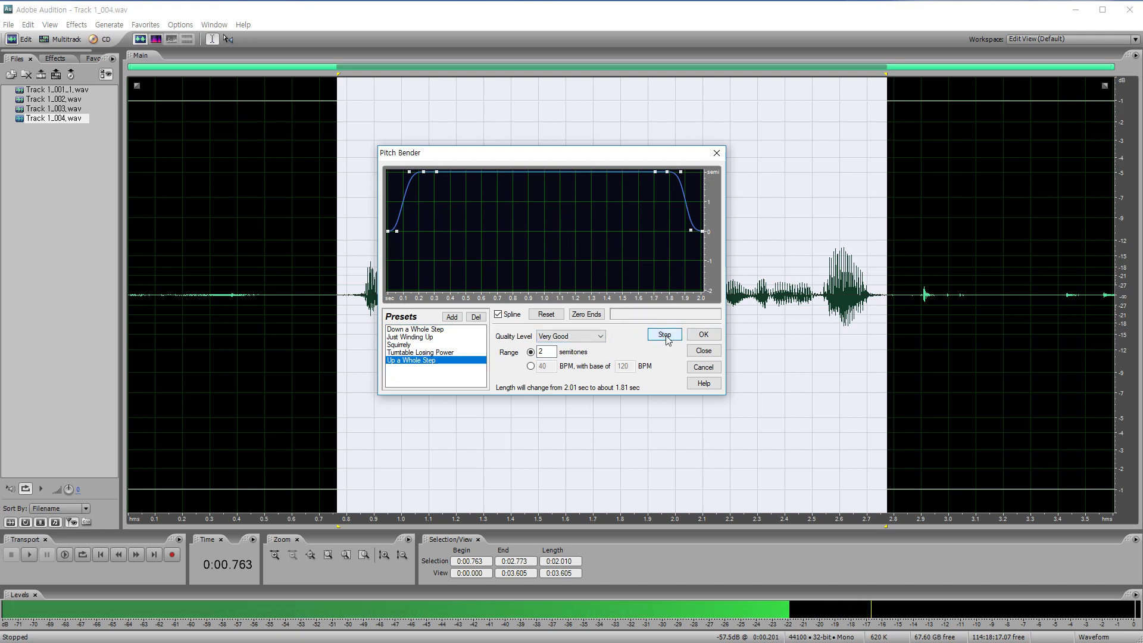
left_click(665, 335)
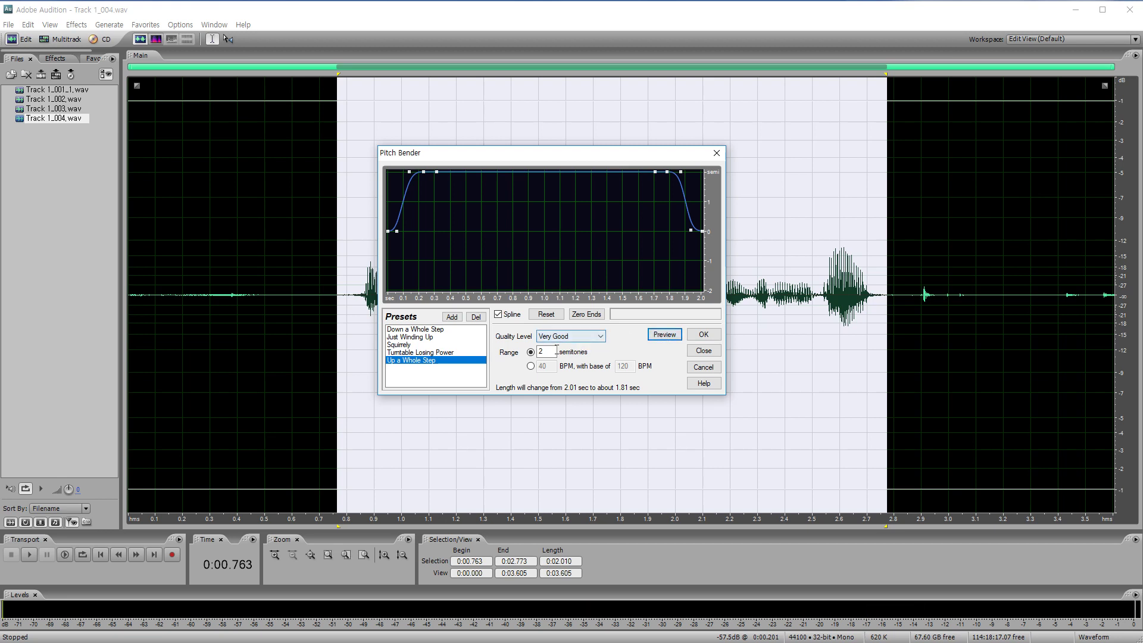
Step: Set the preset's range to 7 semitones and preview the higher pitch
double_click(551, 350)
type("7")
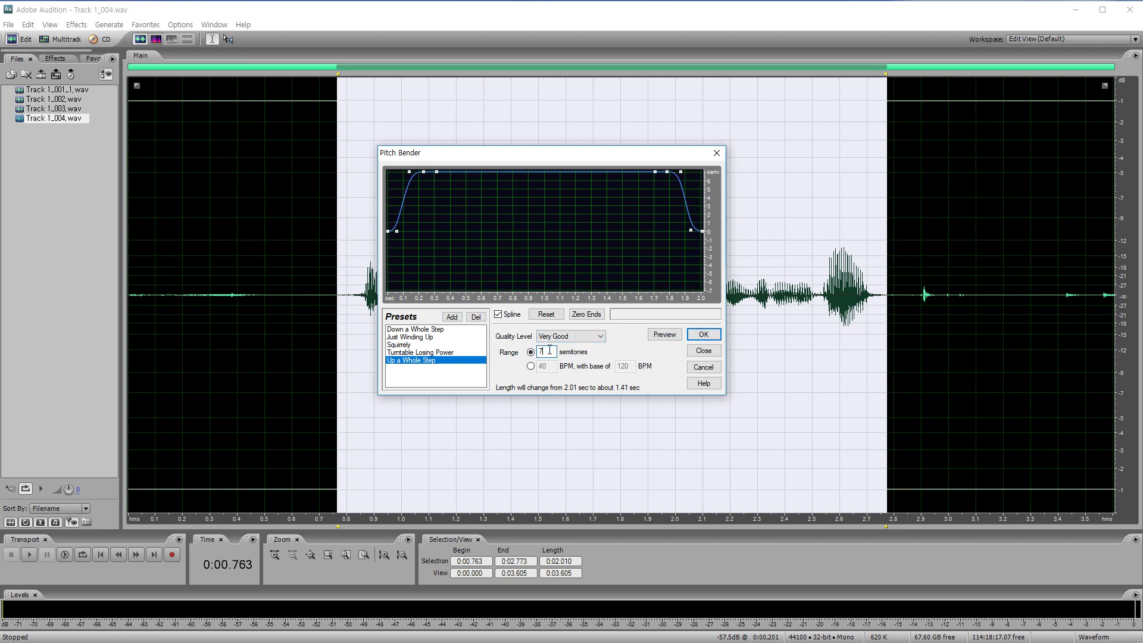
left_click(662, 336)
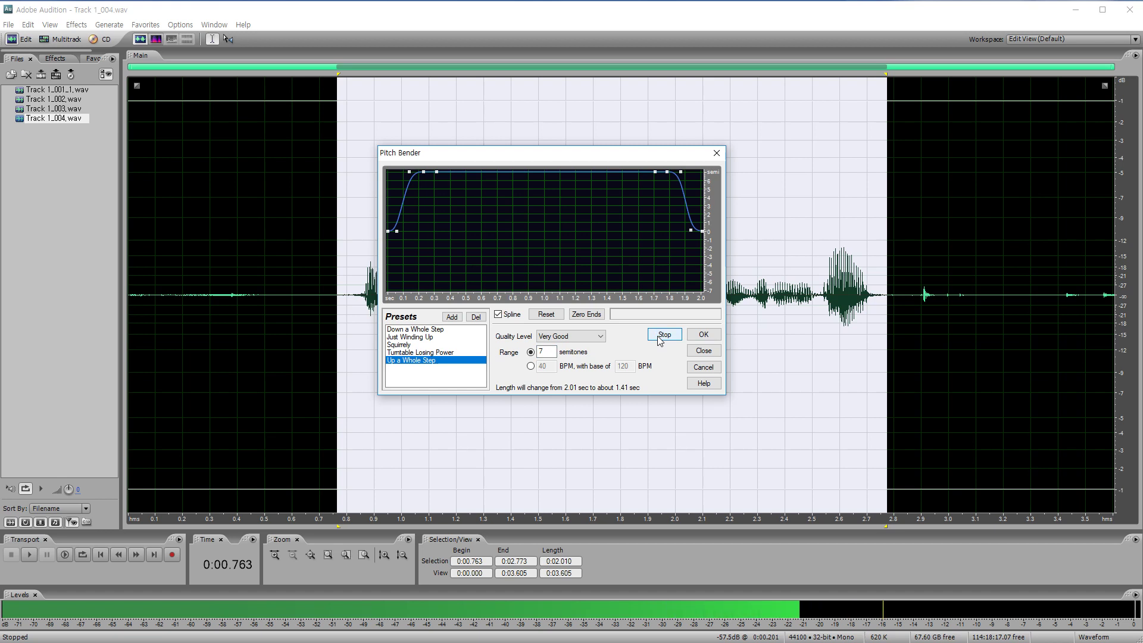
left_click(659, 337)
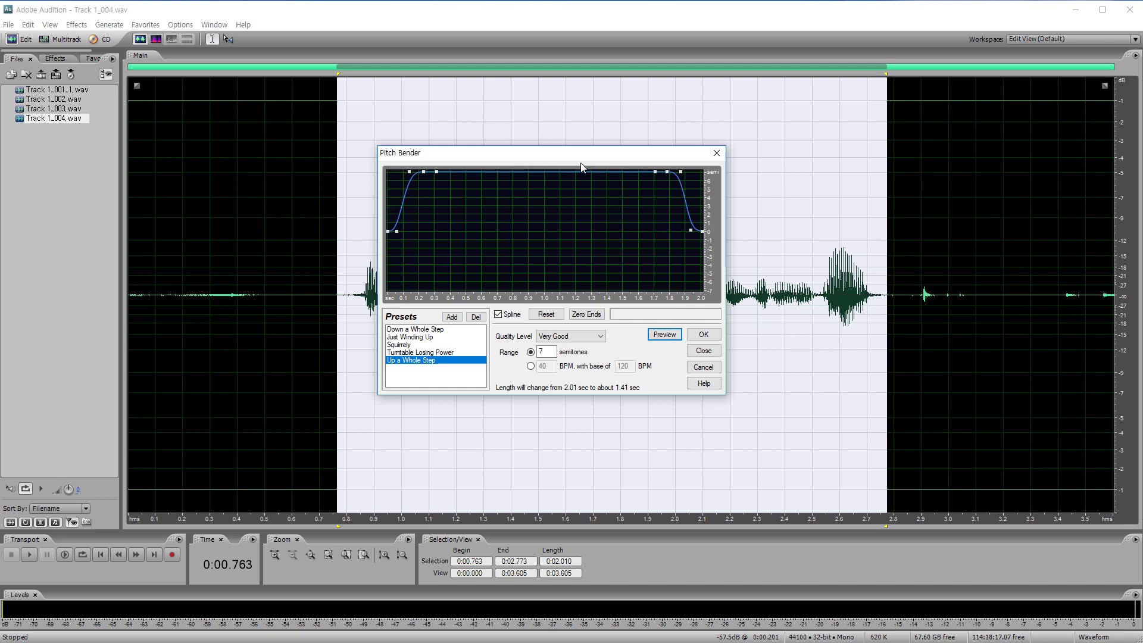
Step: Look through the available Pitch Bender quality levels and close the effect without applying it
left_click(599, 336)
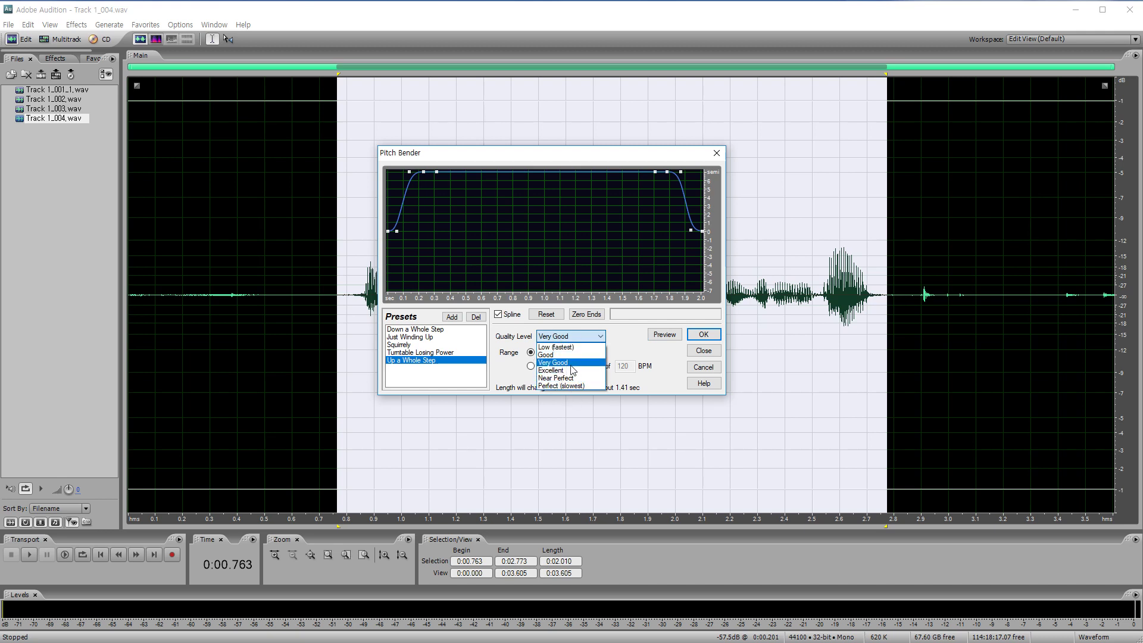
left_click(636, 358)
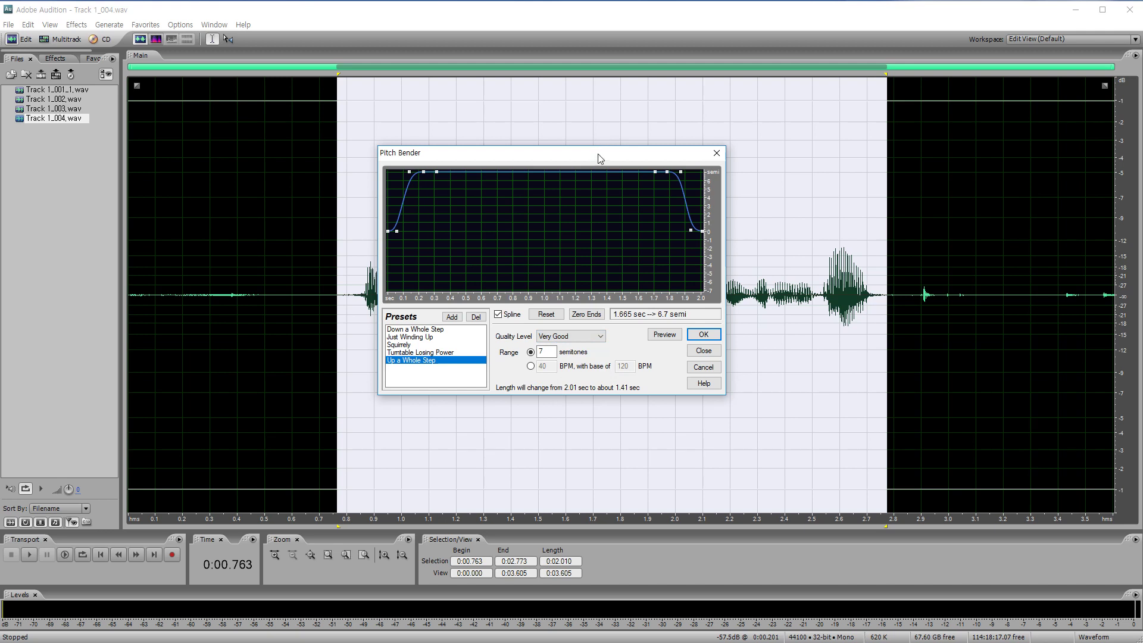
left_click(706, 351)
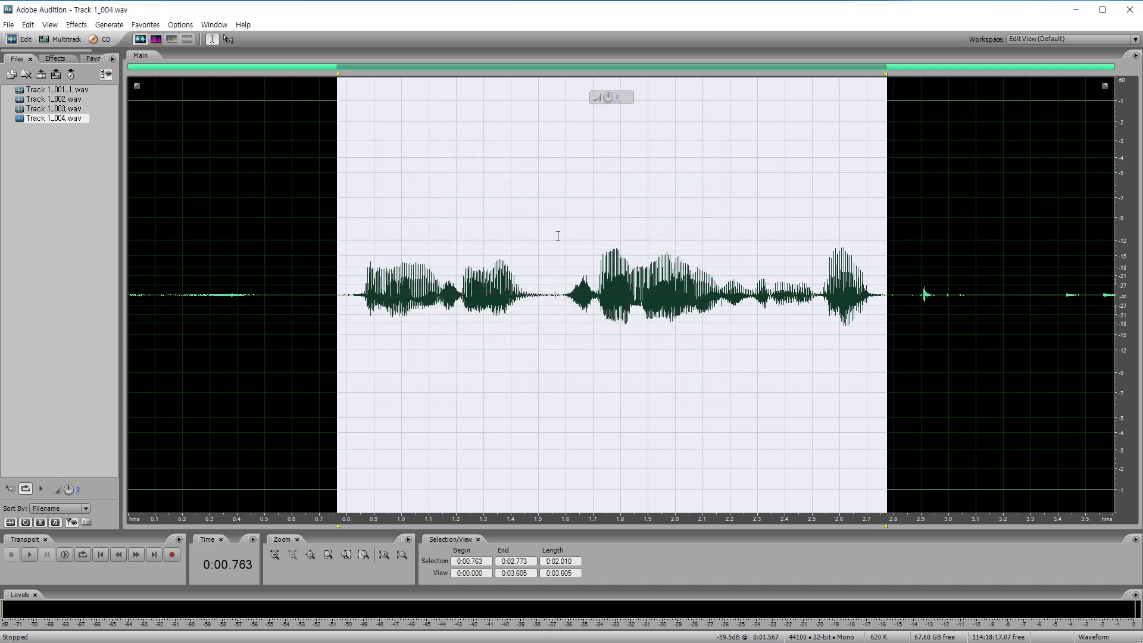
Step: Open the Pitch Shifter effect for the selected speech, bring the cents to about 0, and start a preview
left_click(76, 24)
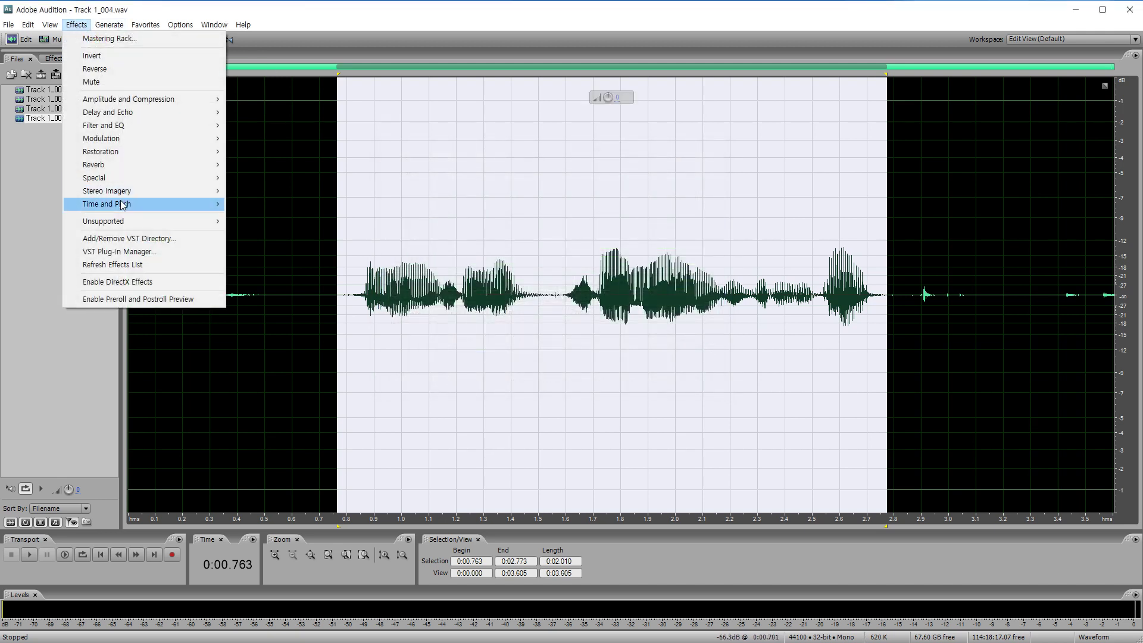
mouse_move(119, 204)
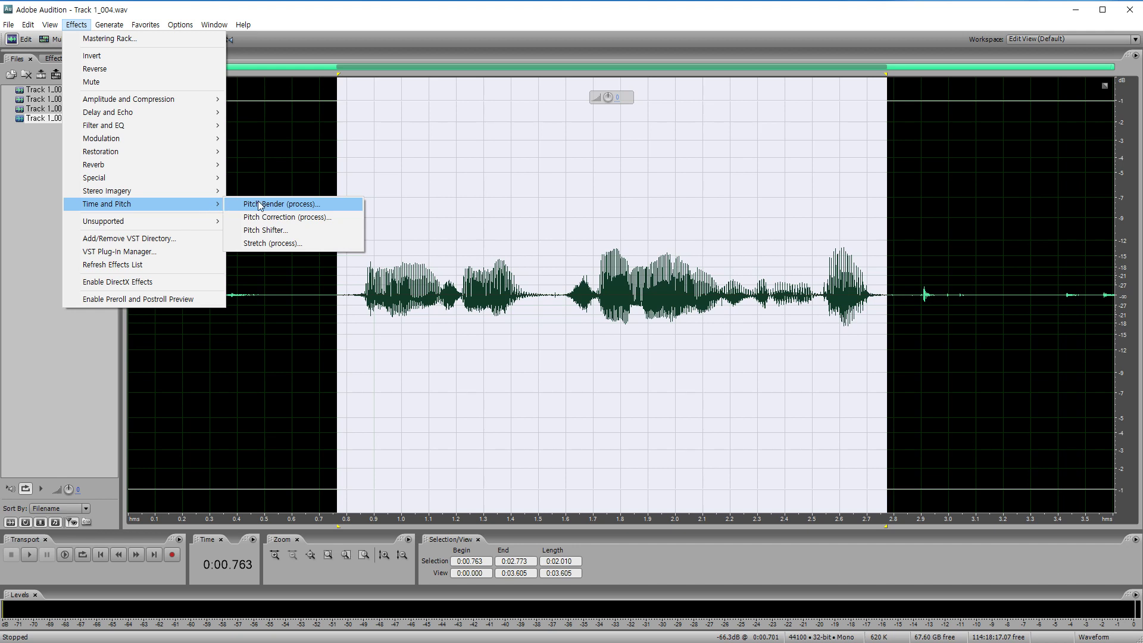
left_click(273, 230)
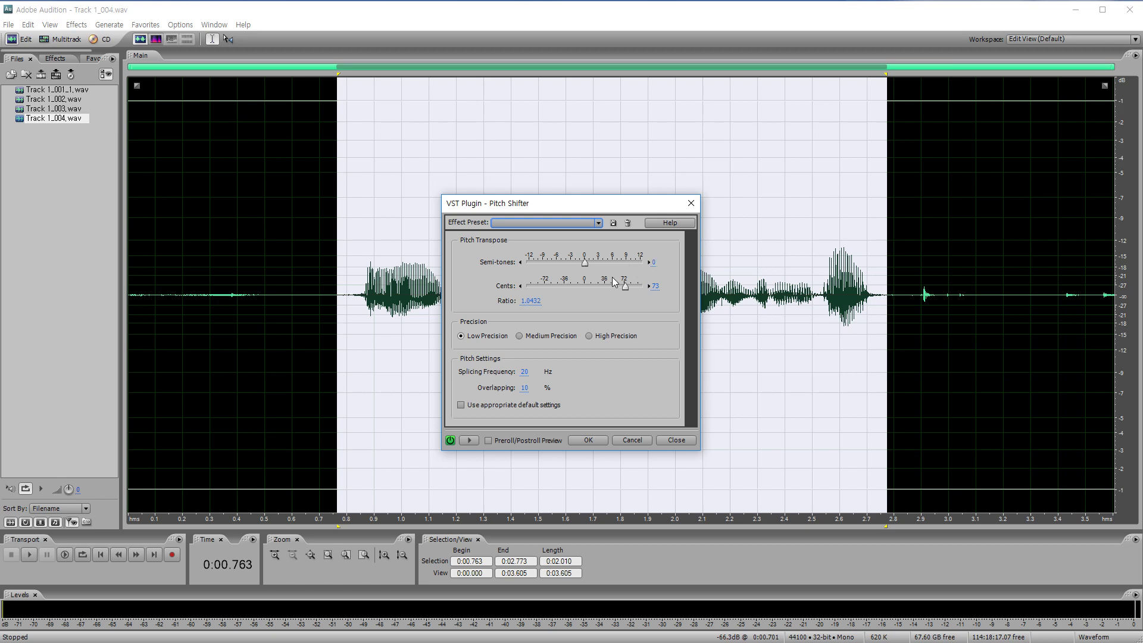
left_click_drag(626, 287, 583, 289)
left_click(467, 440)
Step: Raise the Pitch Shifter's cents to 35 and preview the shifted speech
left_click_drag(586, 286, 592, 287)
left_click_drag(599, 285, 617, 285)
left_click(470, 440)
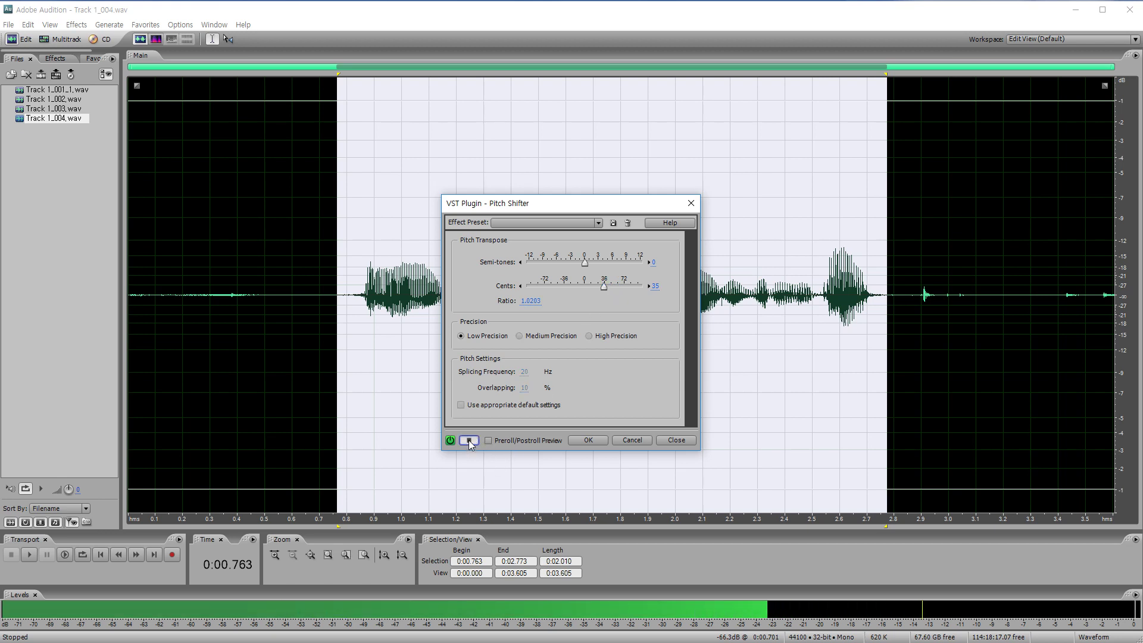
Step: Raise the Pitch Shifter's cents to 52 and preview the shifted speech
left_click(469, 440)
left_click_drag(604, 286, 613, 286)
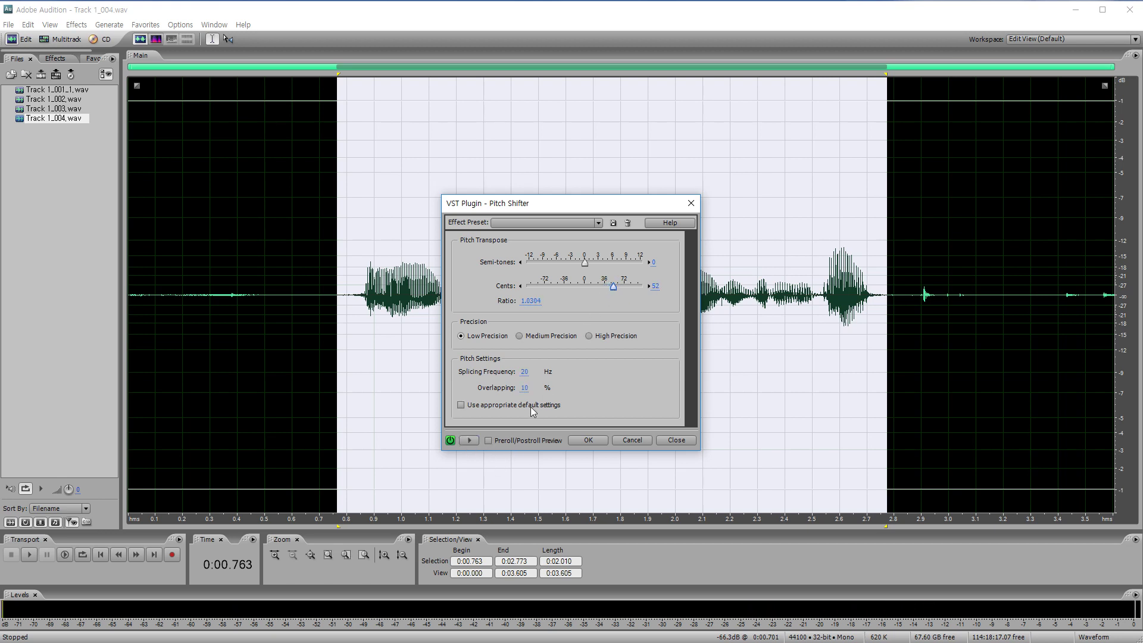
left_click(473, 440)
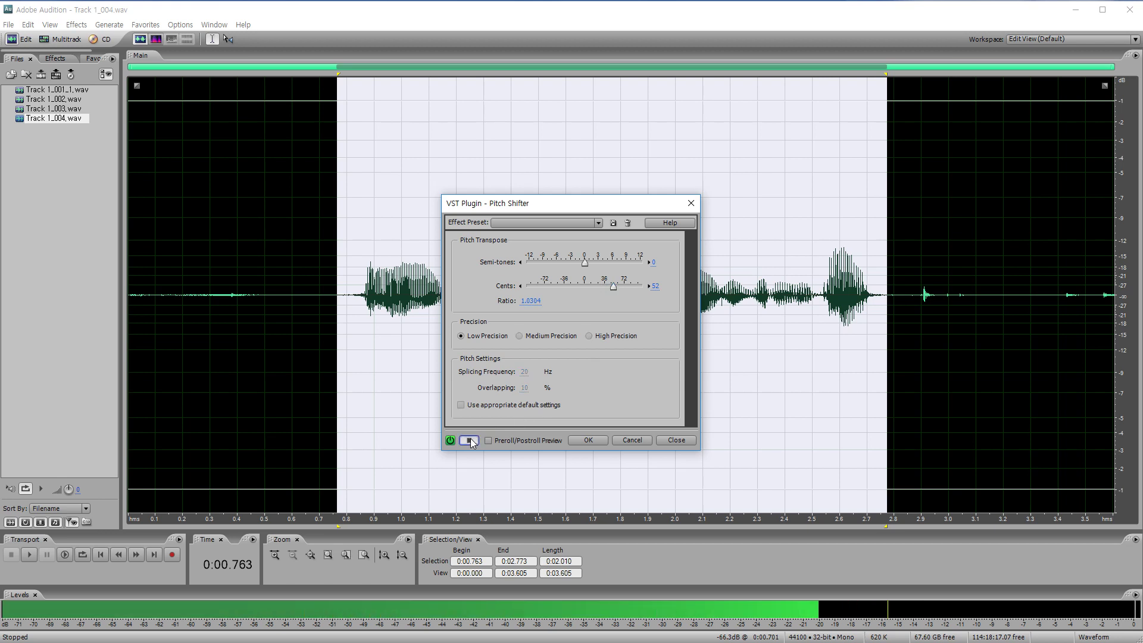
left_click(473, 440)
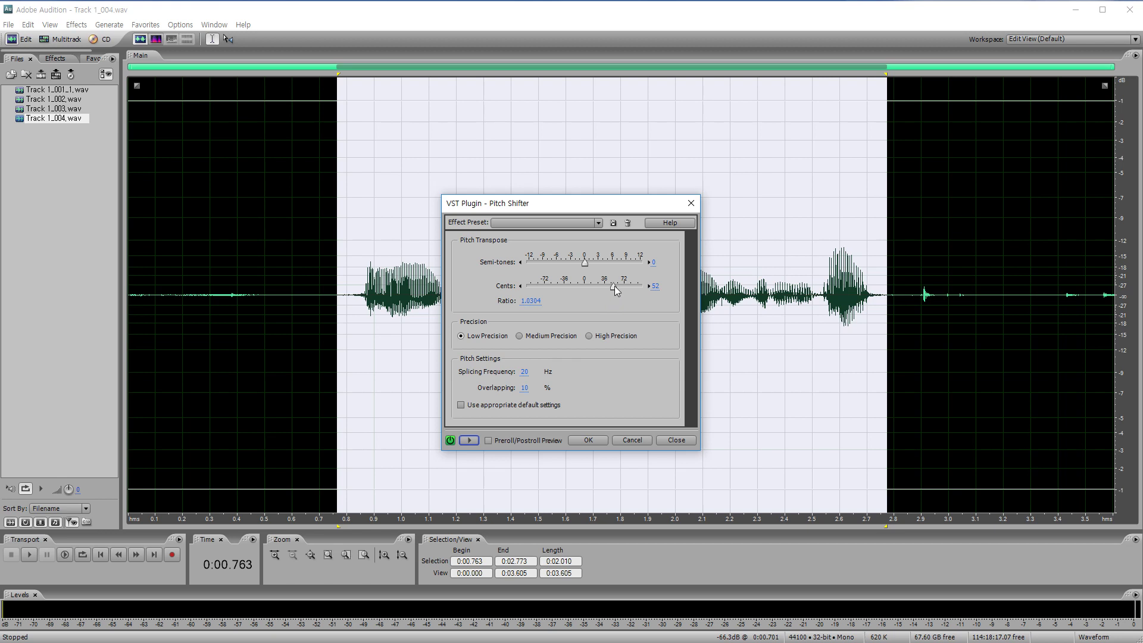
Step: Reset the cents to about 0, preview a semi-tone shift of 3, and lower it to 2 and further while listening
left_click_drag(614, 286, 584, 288)
left_click_drag(585, 264, 602, 268)
left_click(470, 441)
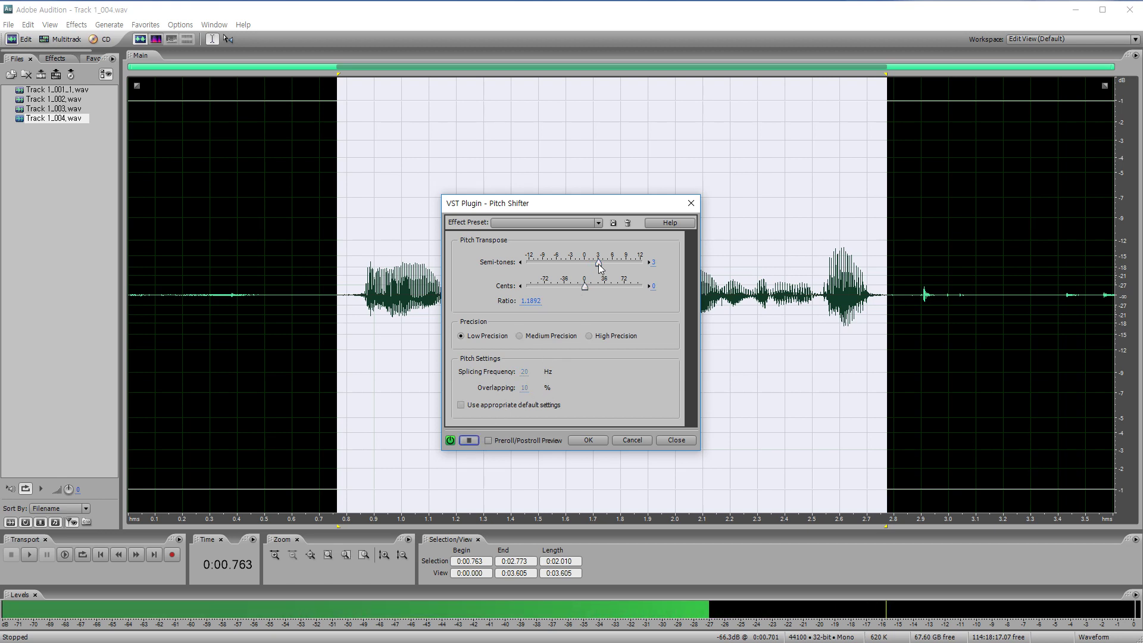
left_click_drag(598, 265, 598, 269)
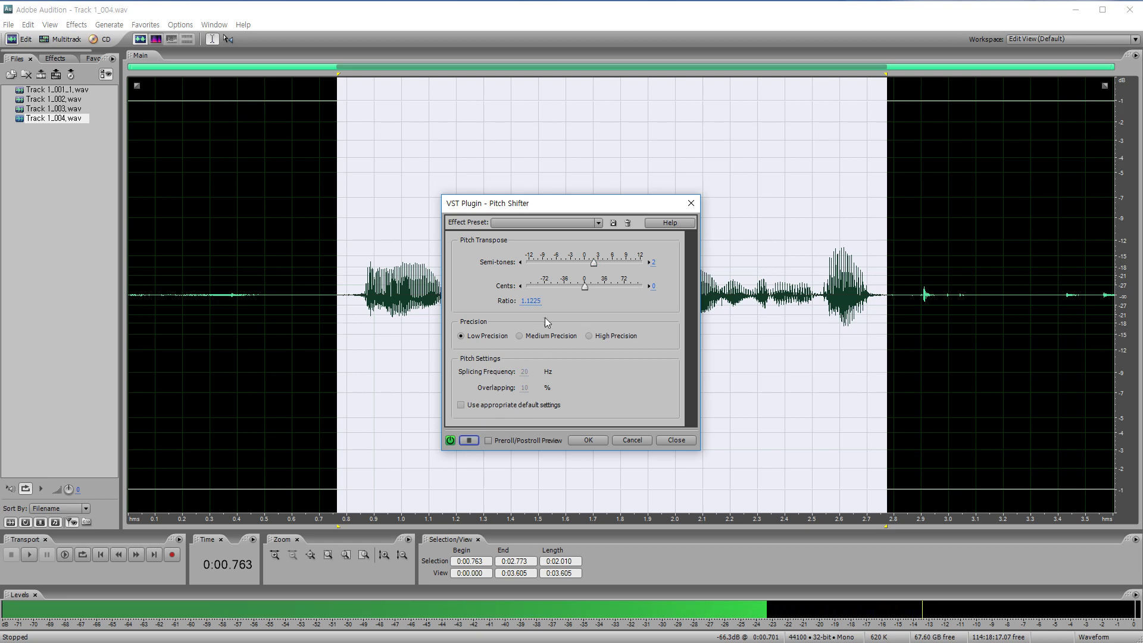
left_click_drag(594, 267, 588, 264)
left_click(470, 441)
Step: Set the semi-tones to 6 and the cents to 16, and preview the combined shift
left_click_drag(589, 263, 615, 263)
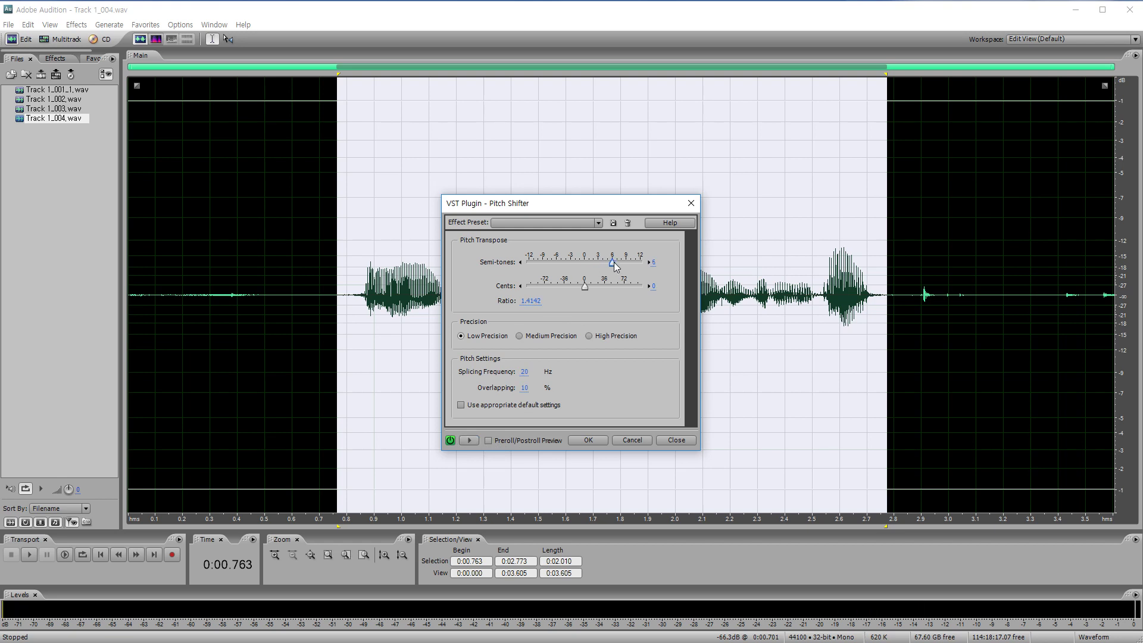
left_click(471, 443)
left_click_drag(584, 284, 593, 286)
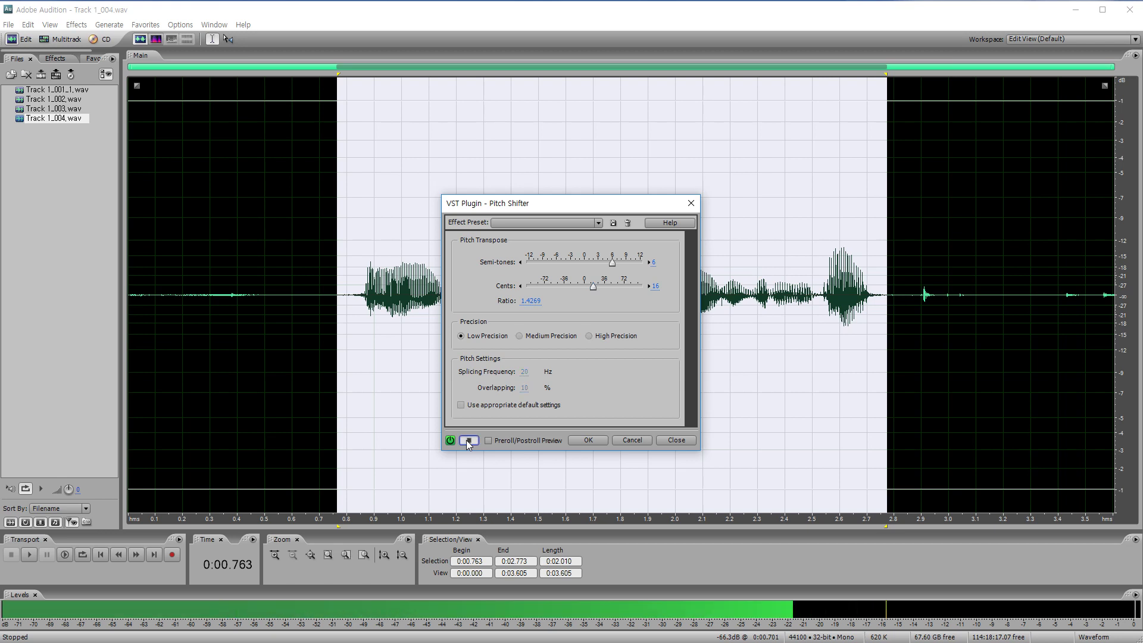
left_click(468, 440)
Step: Raise the cents to 52 and preview the higher-pitched speech
left_click_drag(592, 288, 613, 287)
left_click(469, 441)
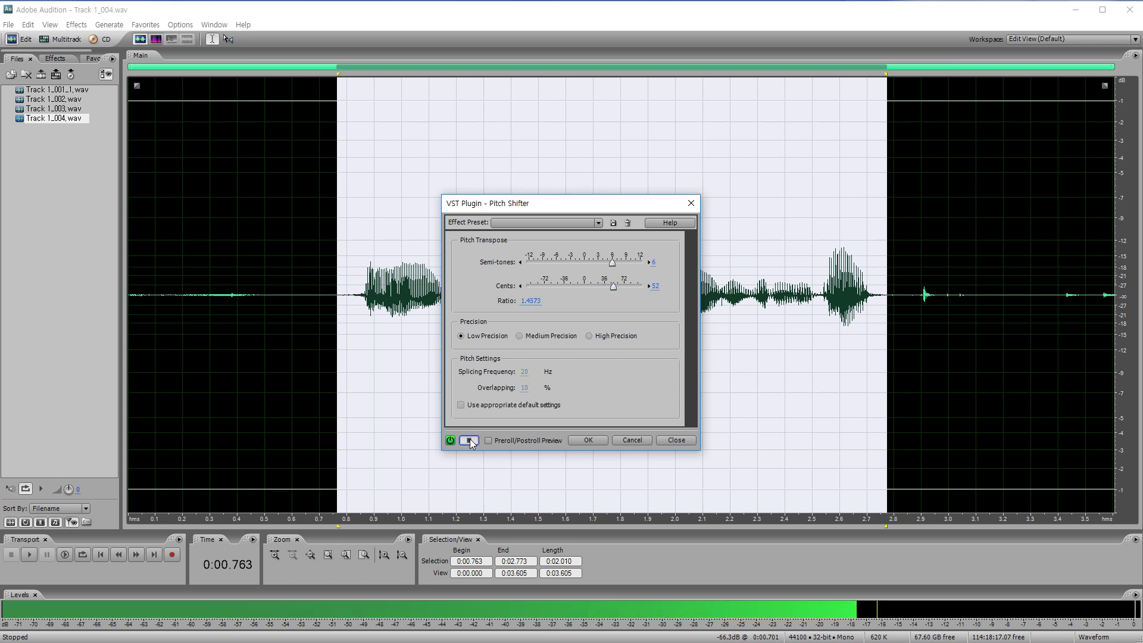
left_click(469, 441)
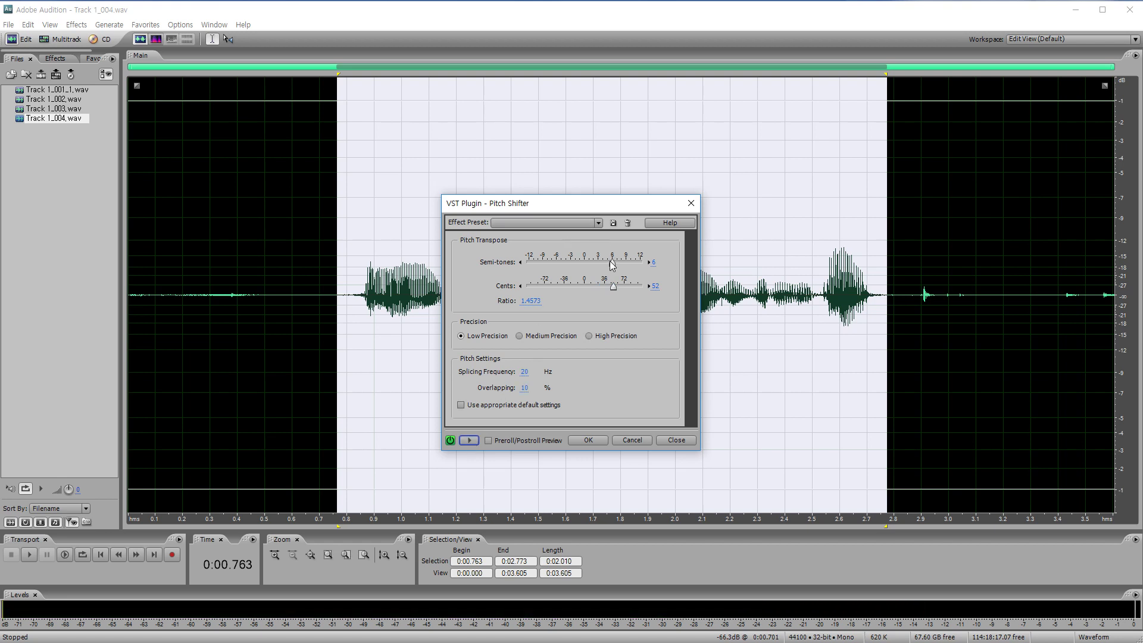
Step: Raise the semi-tones to 7 and then to 9, previewing the speech at each setting
left_click_drag(612, 262, 616, 263)
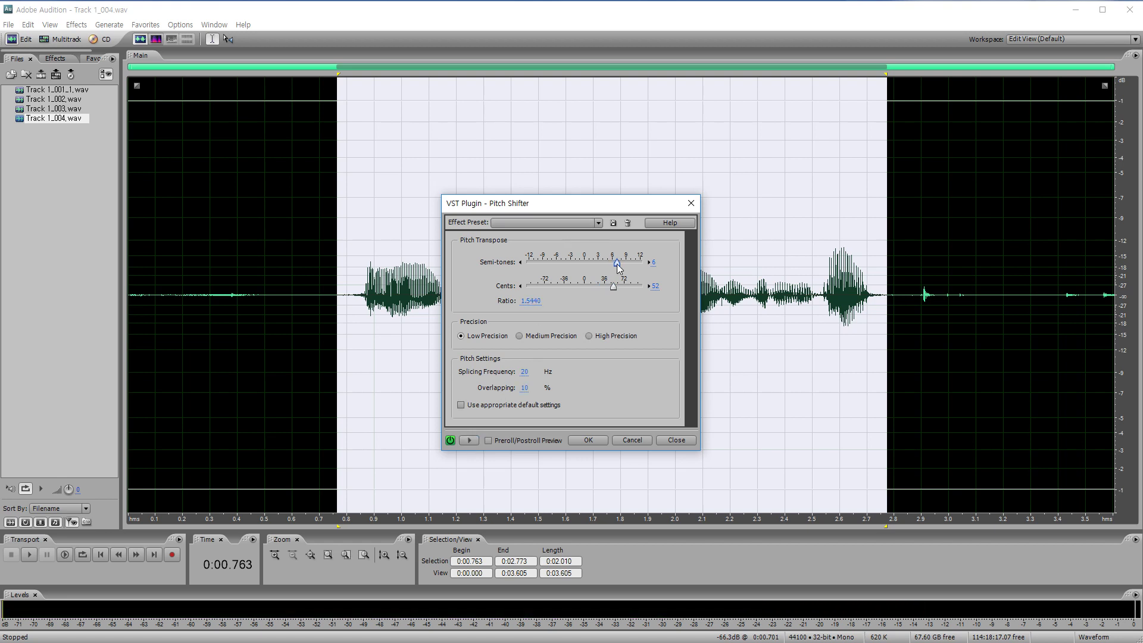
left_click(469, 441)
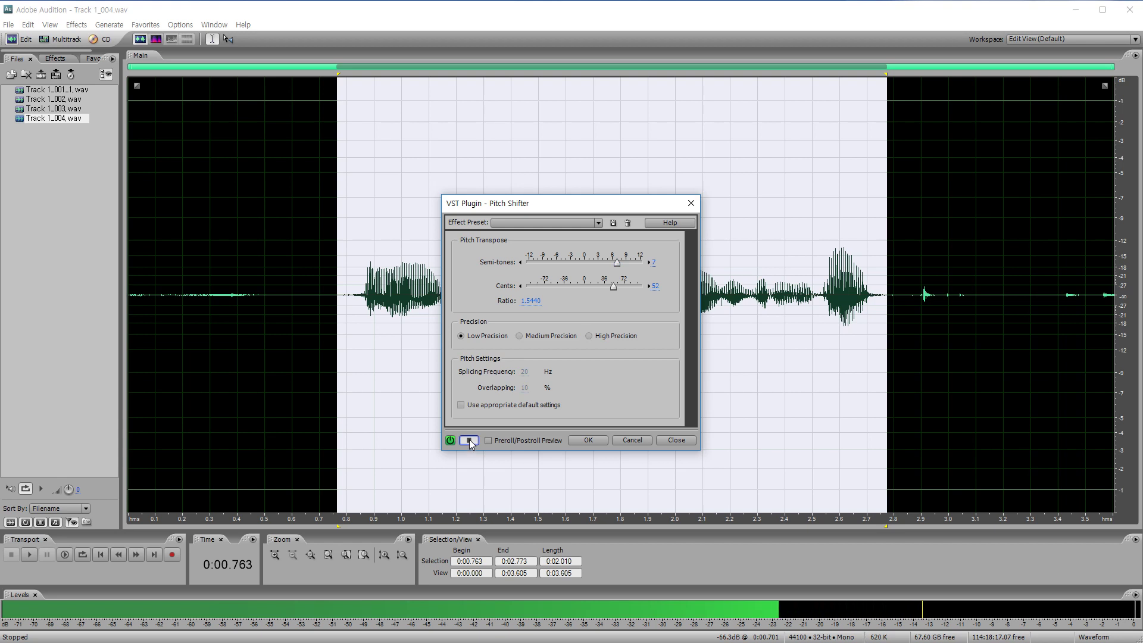
left_click_drag(617, 262, 628, 266)
left_click(470, 440)
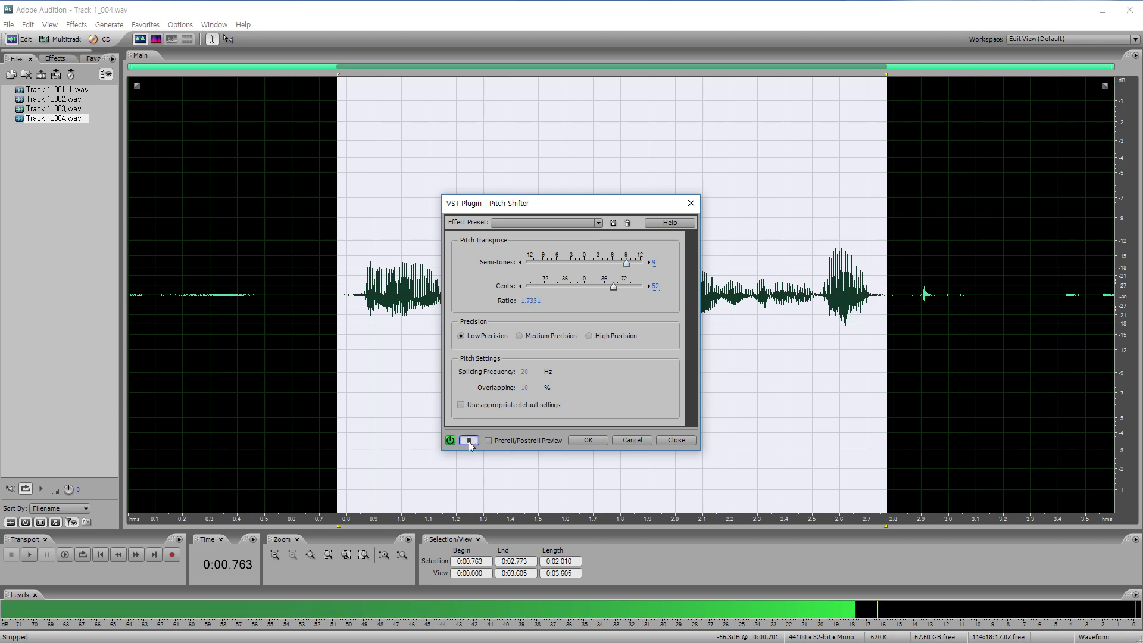
left_click(469, 441)
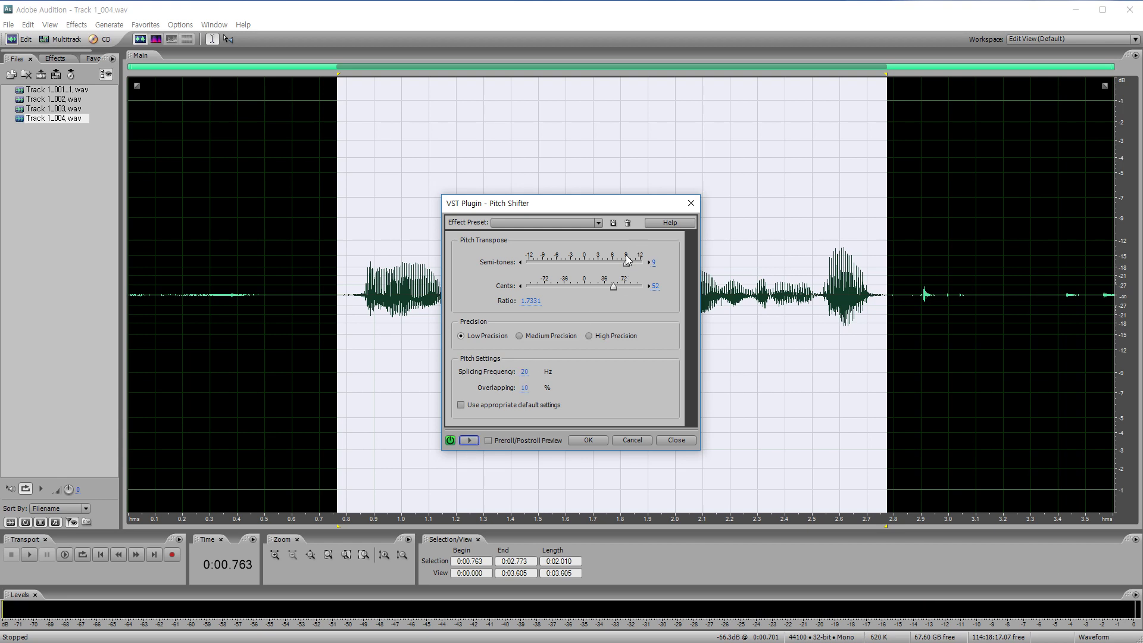
Step: Lower the semi-tones to -6 and preview the deeper voice
left_click_drag(627, 260, 557, 263)
left_click(470, 440)
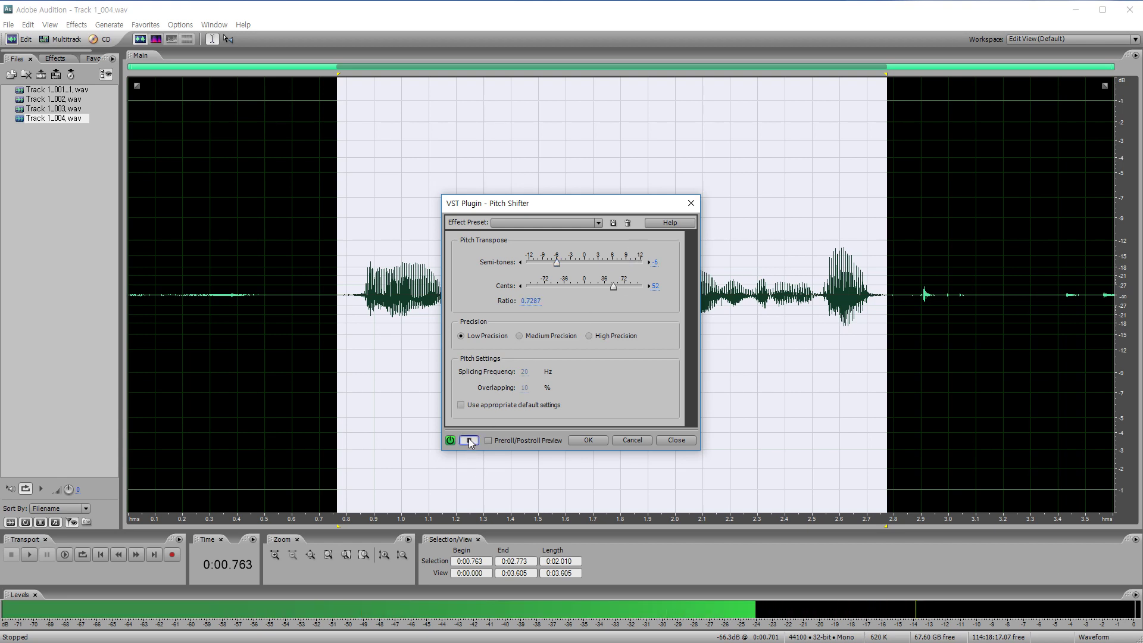
left_click(470, 441)
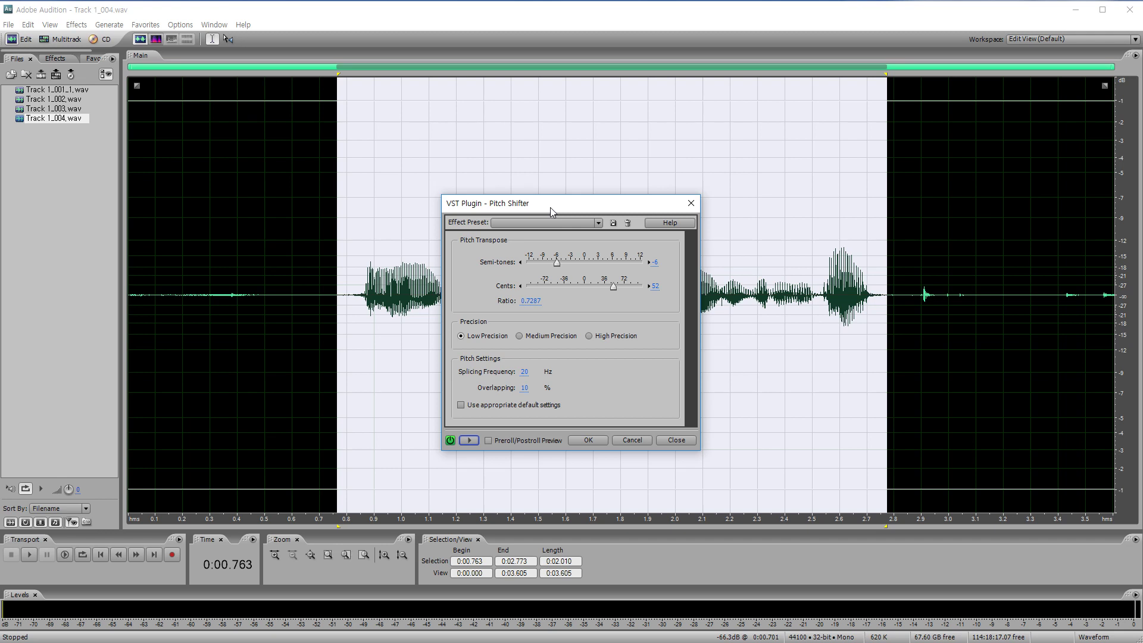
Step: Adjust the lowered semi-tone setting slightly, preview it, and apply the Pitch Shifter to the selected speech
mouse_move(550, 207)
left_mouse_down()
mouse_move(625, 185)
mouse_move(540, 198)
left_mouse_up()
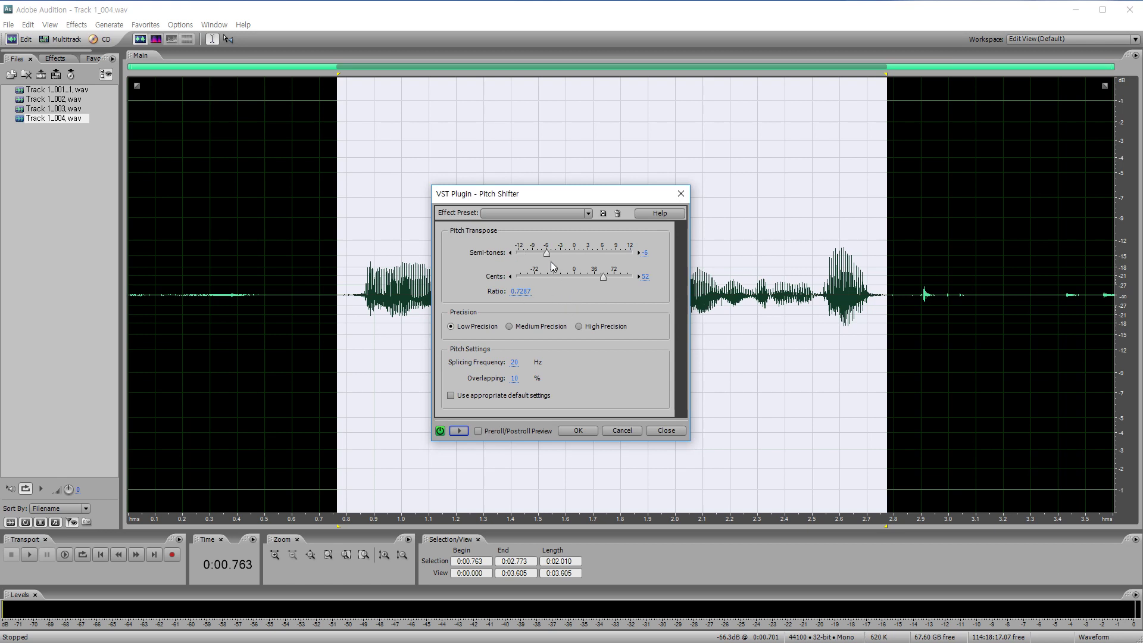
left_click_drag(547, 256, 554, 278)
left_click(458, 431)
left_click(577, 430)
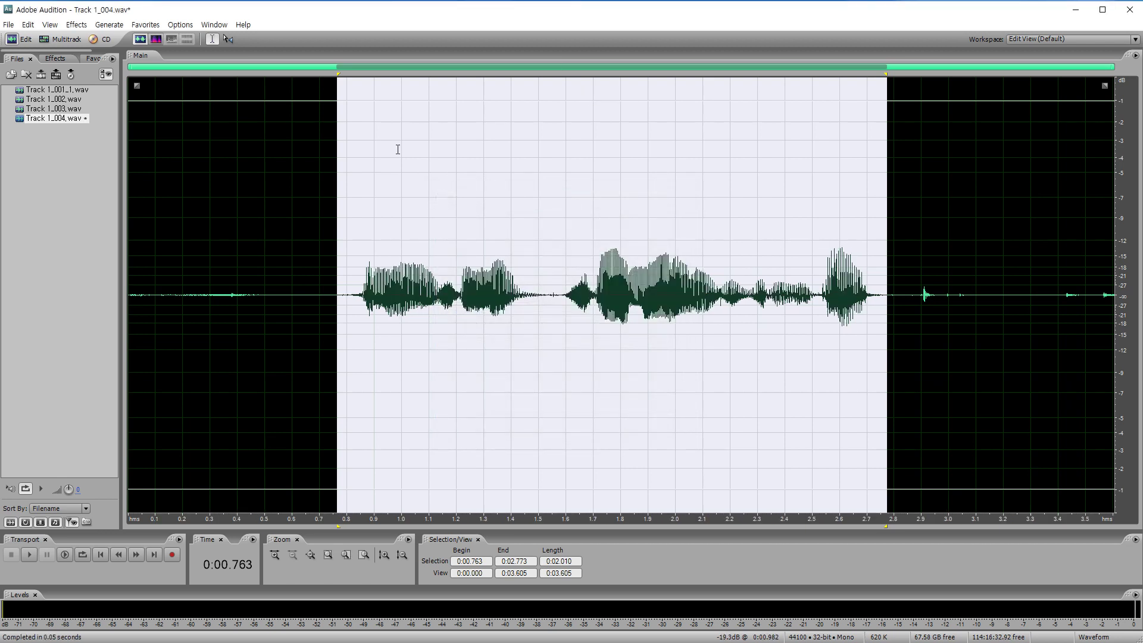
Step: Play back the selected speech with the pitch shift applied
key("space")
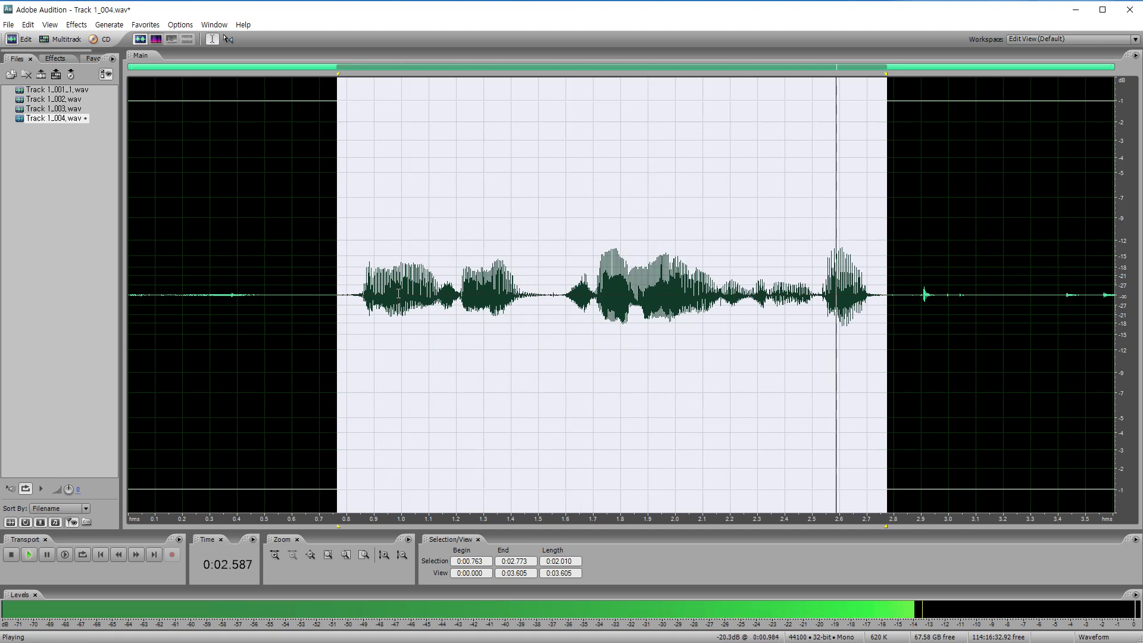
key("space")
key("space")
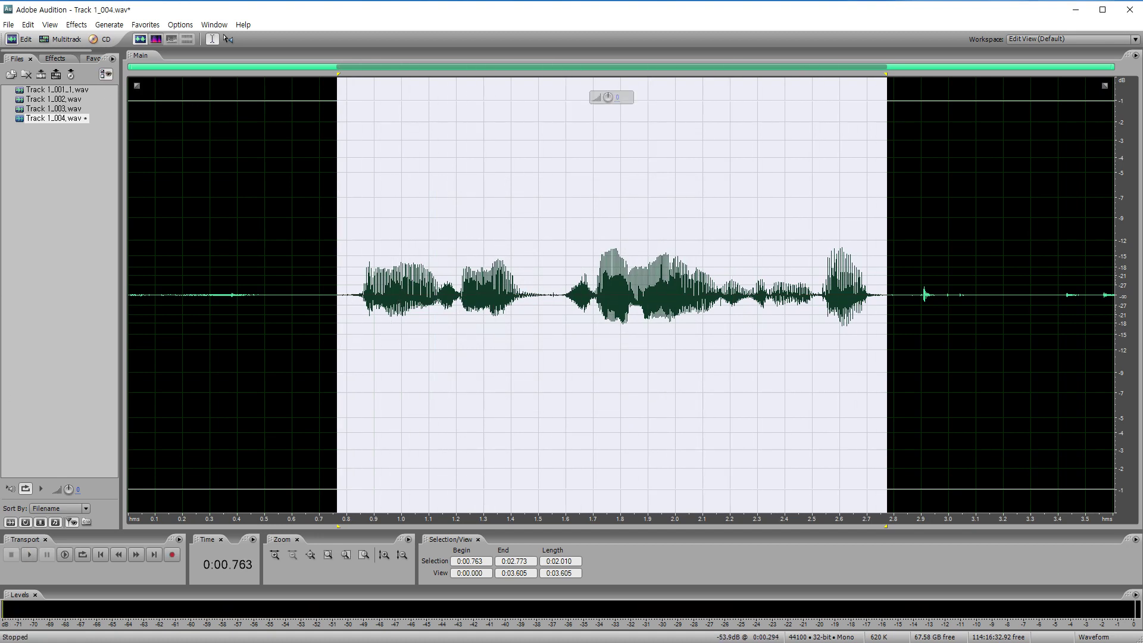